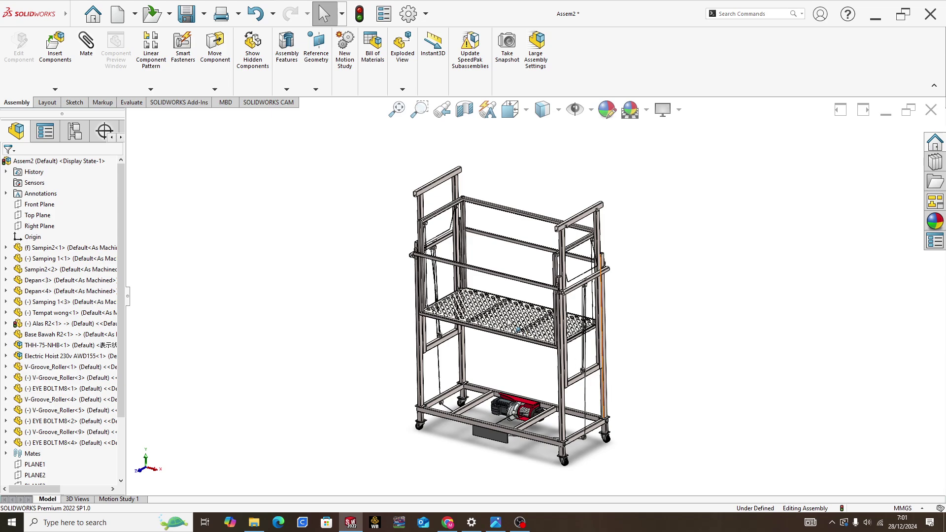
# - Orbit the Assem2 cart slightly and reveal the Make Drawing from Part/Assembly option
pyautogui.moveTo(557, 327)
pyautogui.mouseDown(button='middle')
pyautogui.moveTo(532, 330)
pyautogui.moveTo(553, 303)
pyautogui.mouseUp(button='middle')
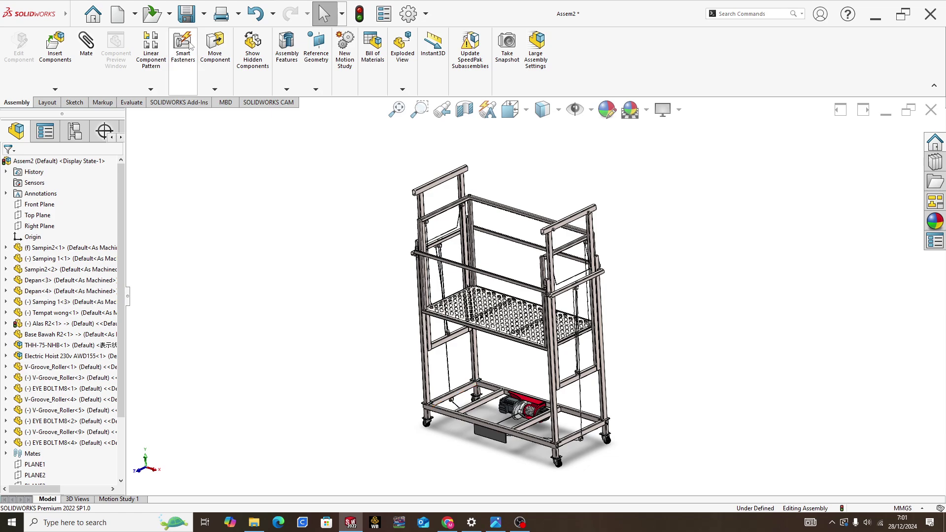
pyautogui.click(135, 19)
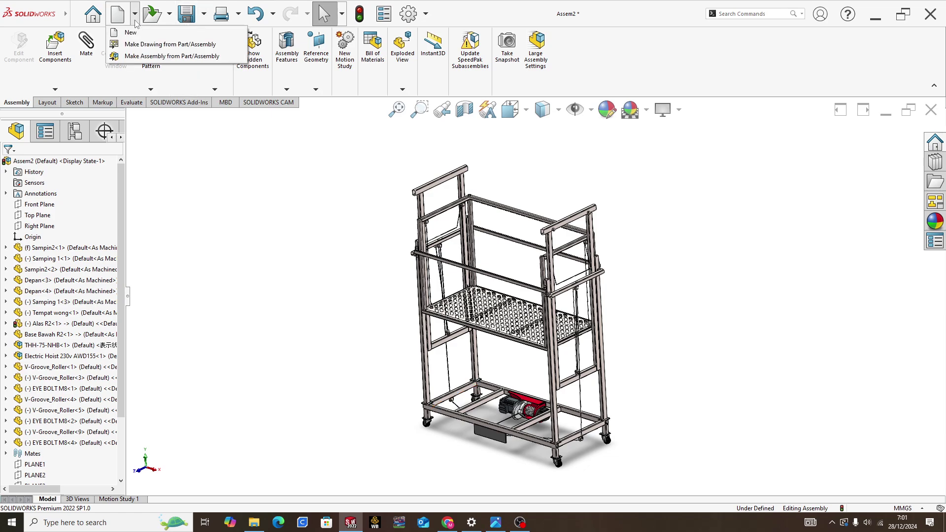
# - Create a drawing of Assem2 on an A2 (ISO) 594 x 420 mm sheet
pyautogui.click(140, 45)
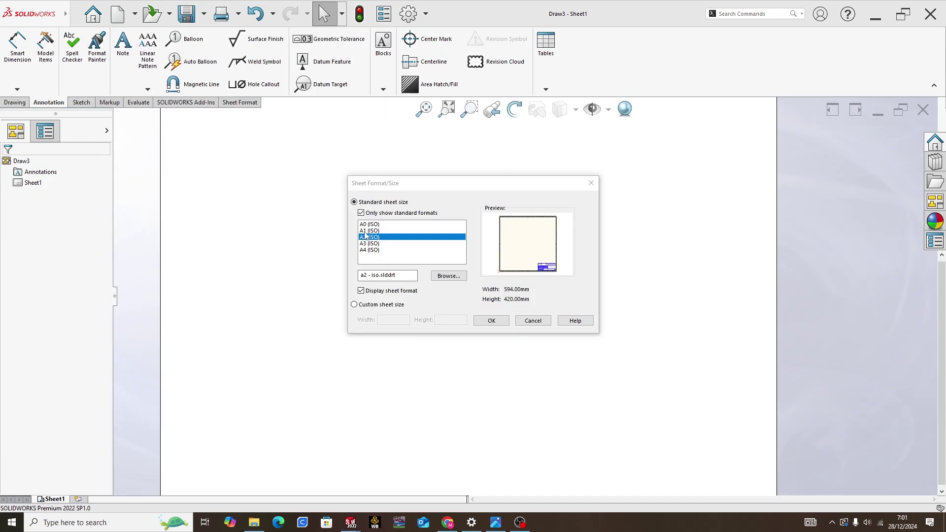
pyautogui.press('Up')
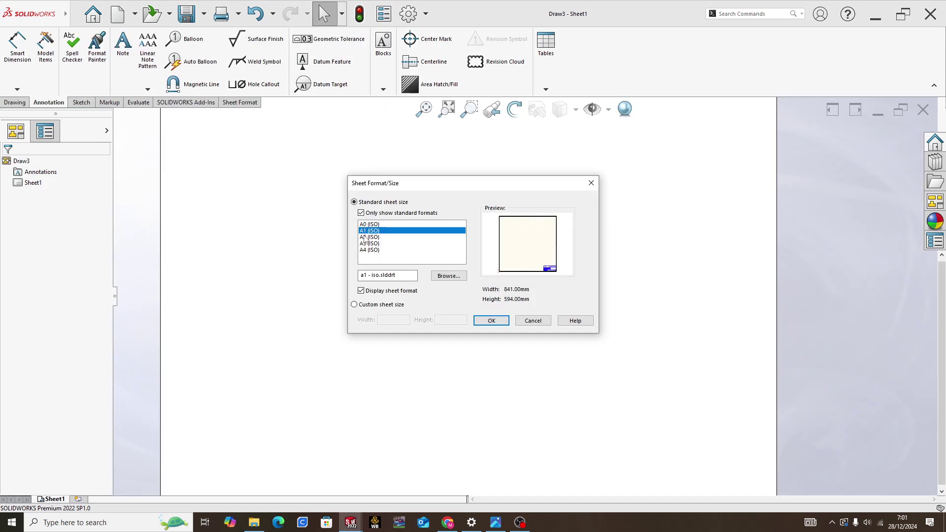
pyautogui.click(365, 238)
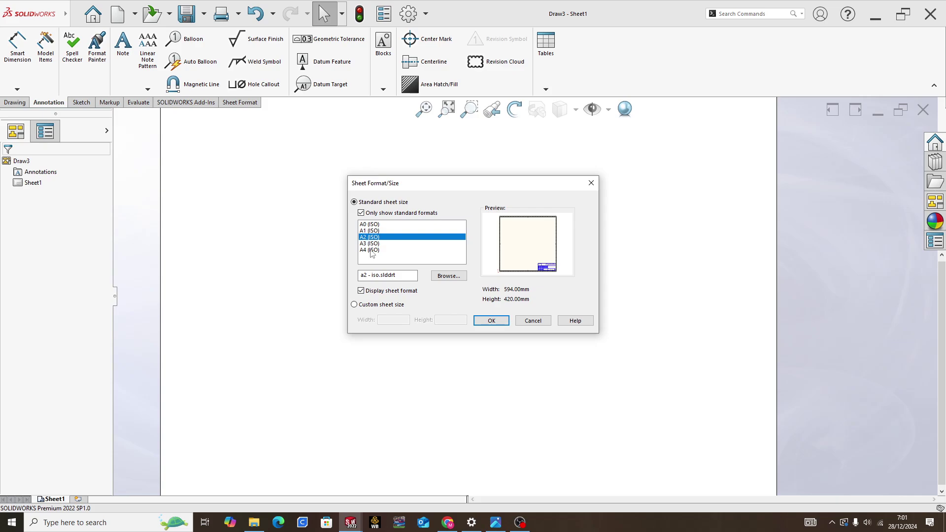
pyautogui.click(369, 232)
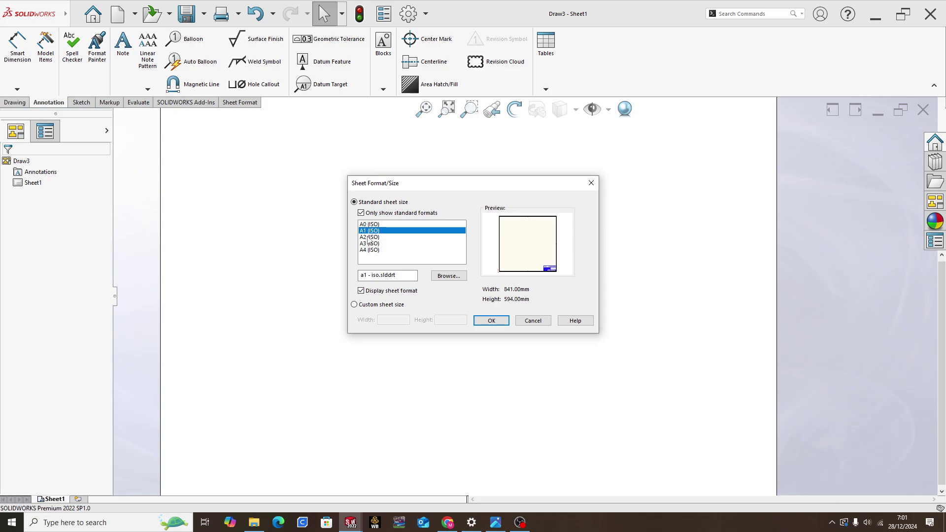
pyautogui.click(369, 238)
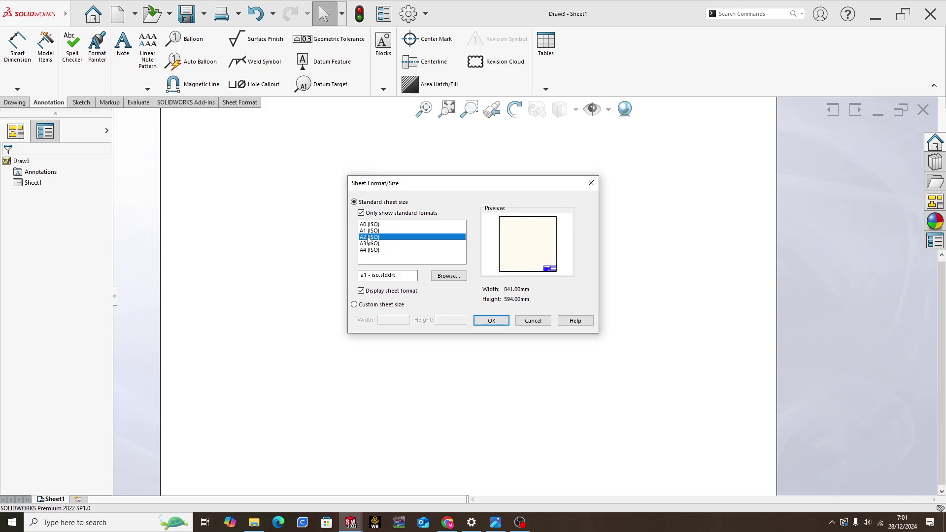
pyautogui.click(493, 321)
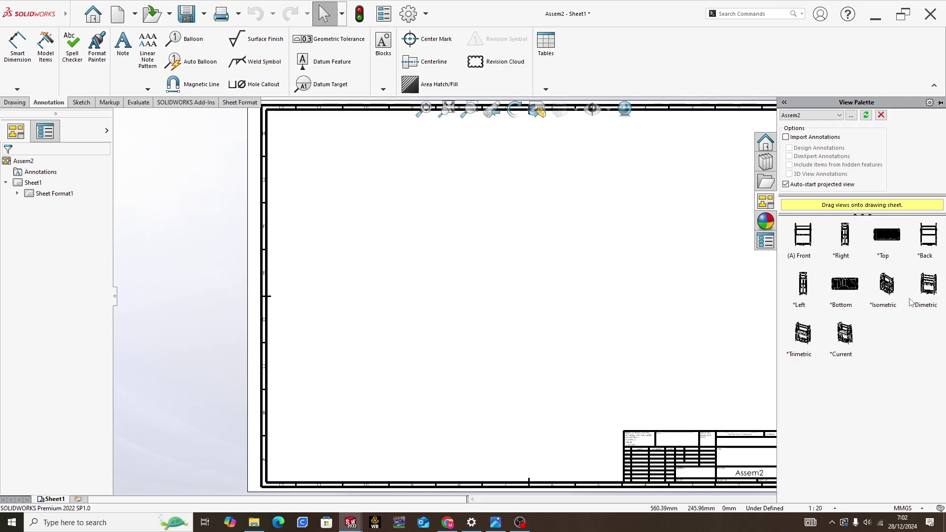
# - Drag the Isometric view from the View Palette onto the sheet's upper-left area
pyautogui.moveTo(886, 286); pyautogui.dragTo(449, 271)
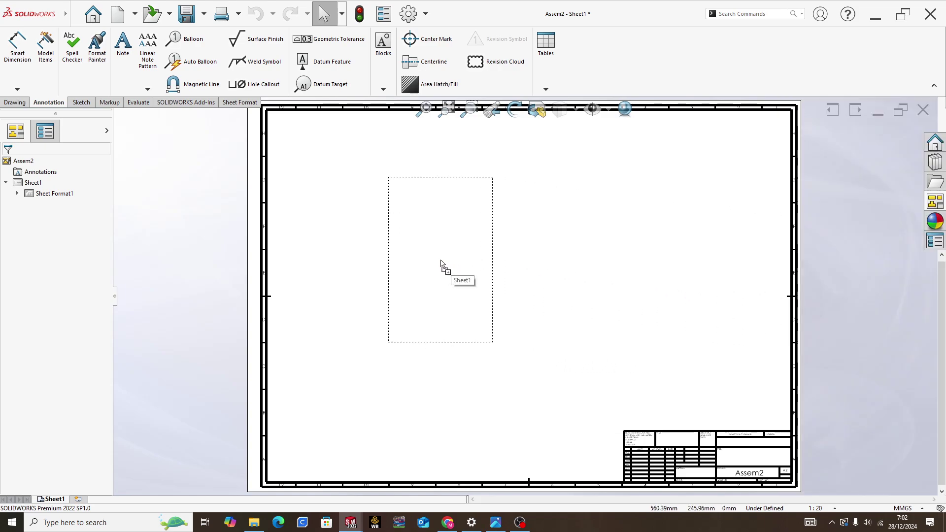
# - Set Drawing View1 to Hidden Lines Removed black-line display in high quality
pyautogui.scroll(2, 692, 375)
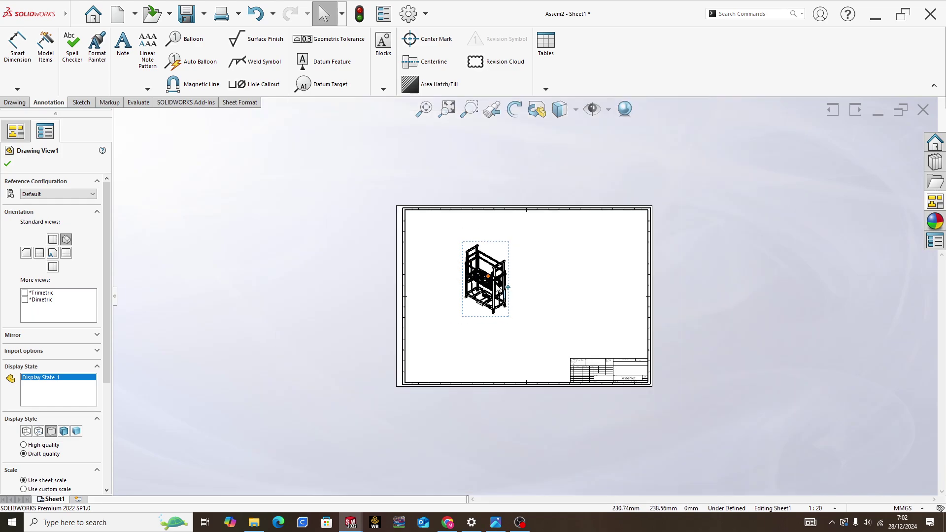
pyautogui.scroll(-1, 501, 297)
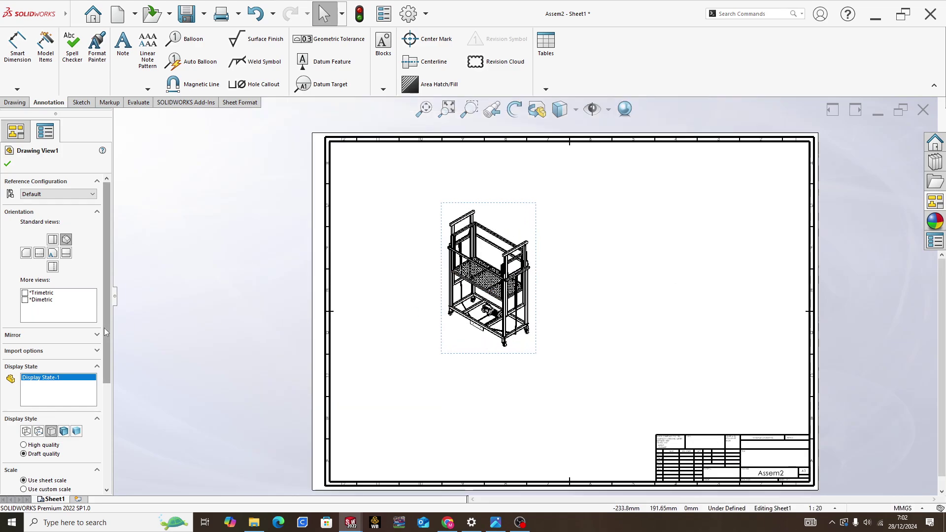
pyautogui.scroll(-1, 106, 340)
pyautogui.scroll(-1, 106, 340)
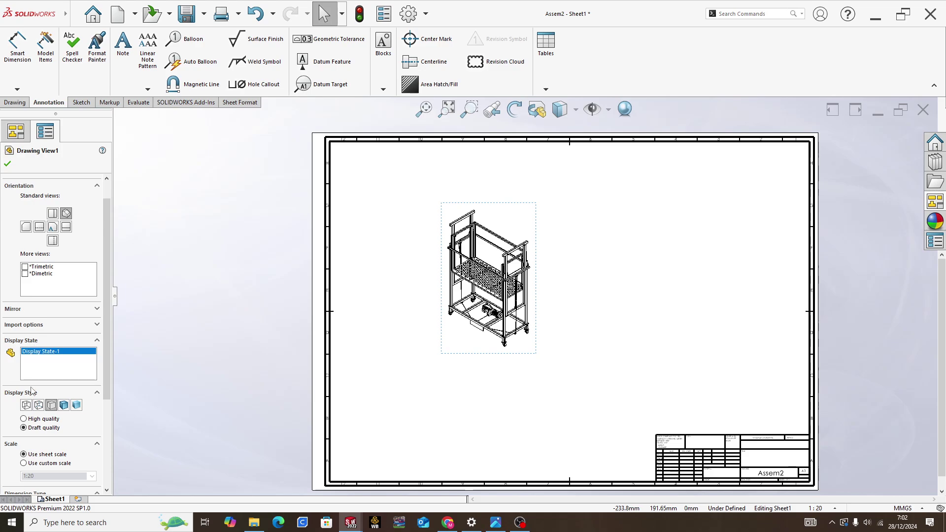
pyautogui.scroll(-1, 104, 379)
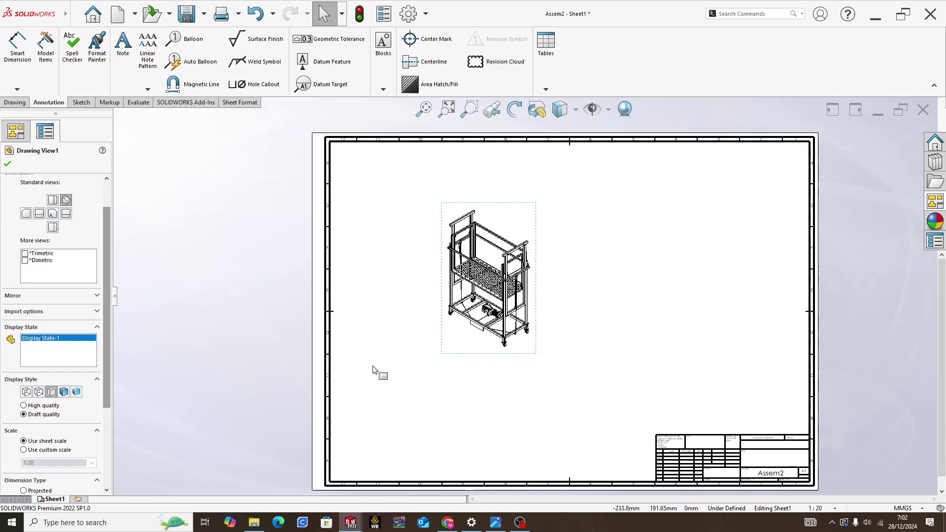
pyautogui.scroll(-1, 455, 308)
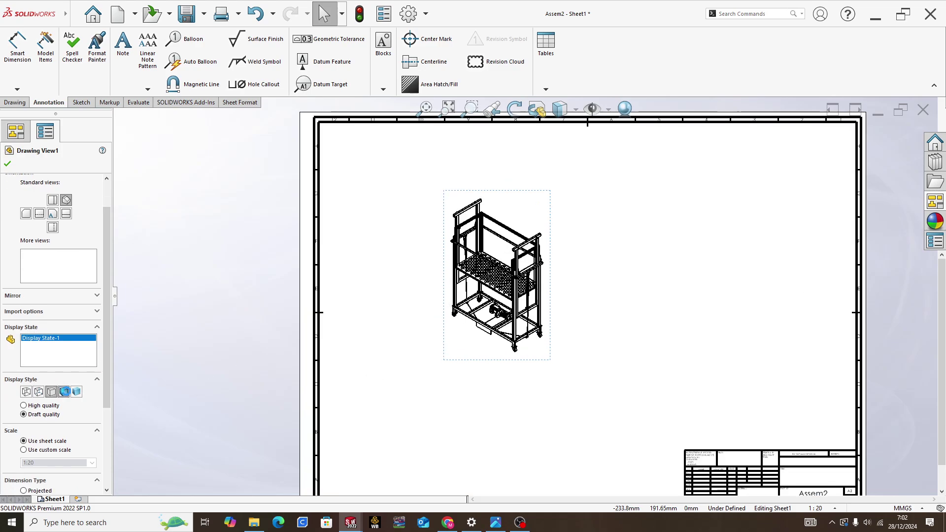
pyautogui.click(75, 393)
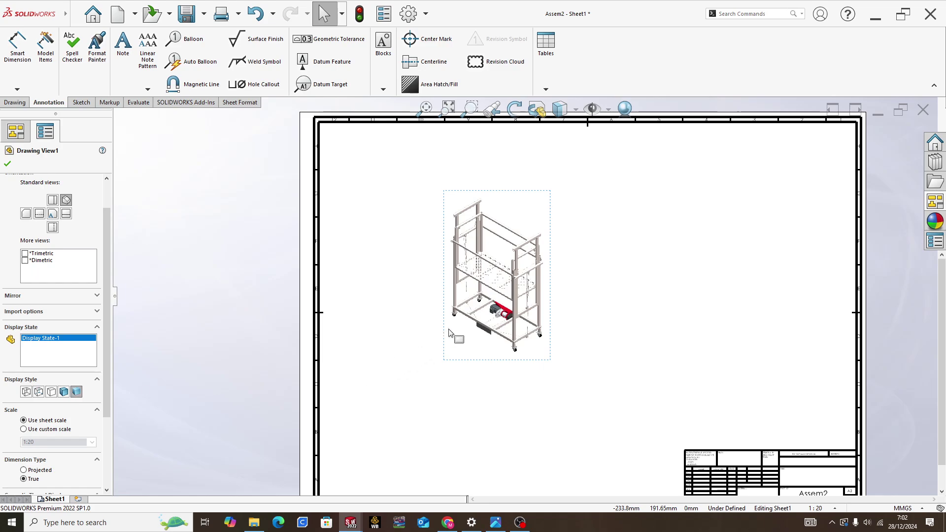
pyautogui.scroll(-1, 434, 330)
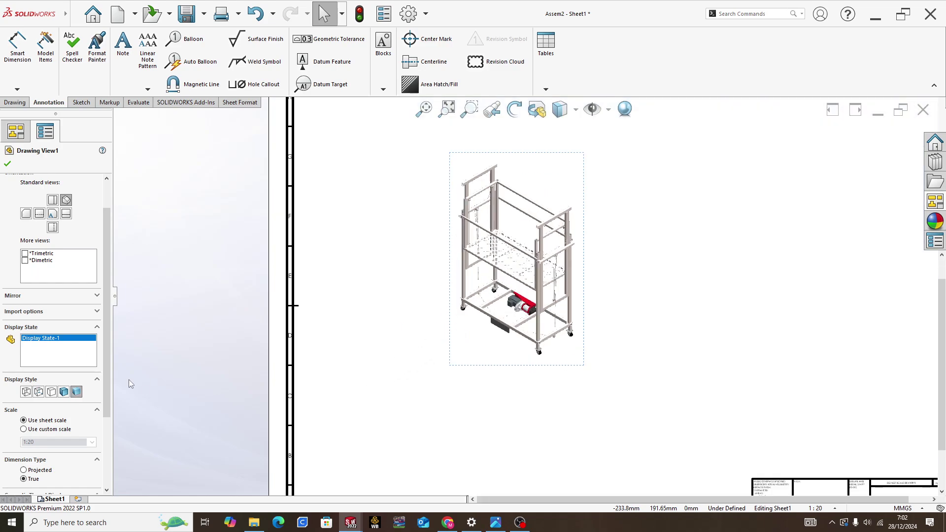
pyautogui.click(52, 392)
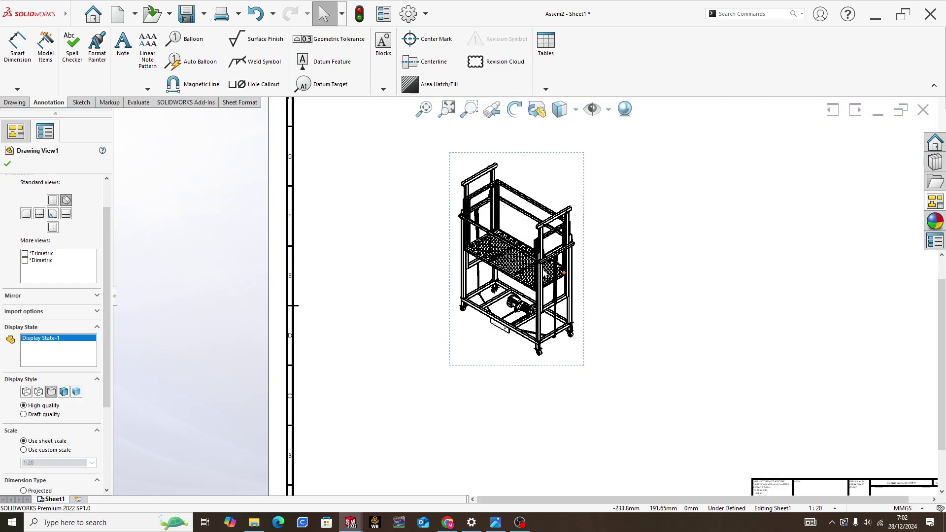
pyautogui.scroll(-1, 535, 272)
pyautogui.scroll(1, 535, 272)
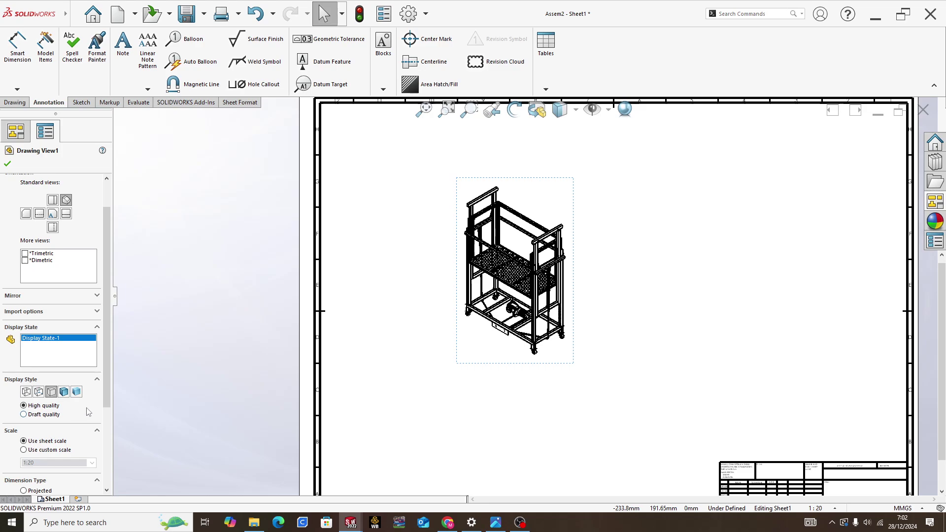
pyautogui.scroll(-2, 74, 423)
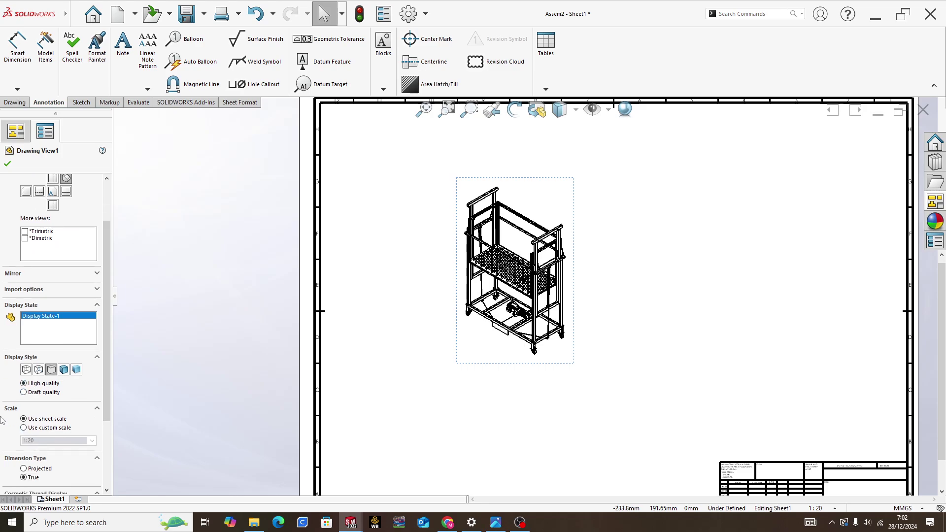
# - Give the isometric view a custom 1:10 scale and confirm the view properties
pyautogui.click(24, 428)
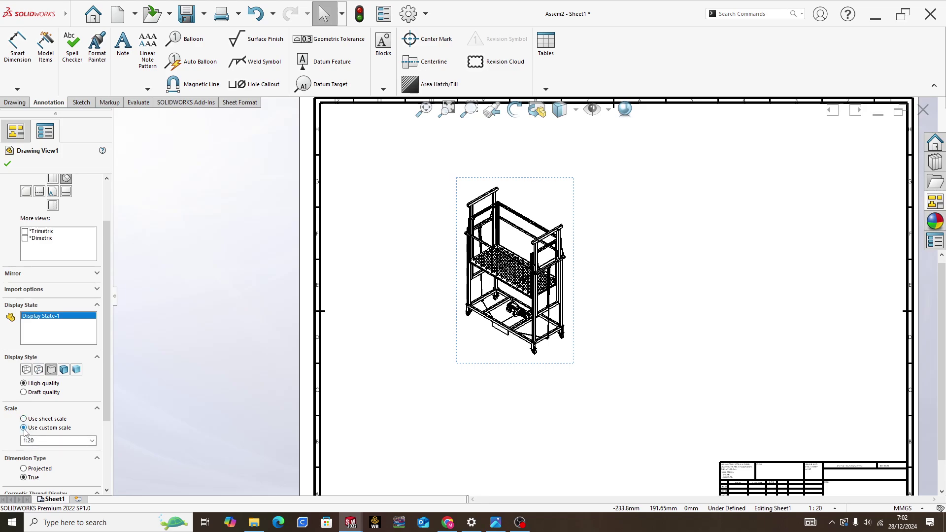
pyautogui.click(91, 441)
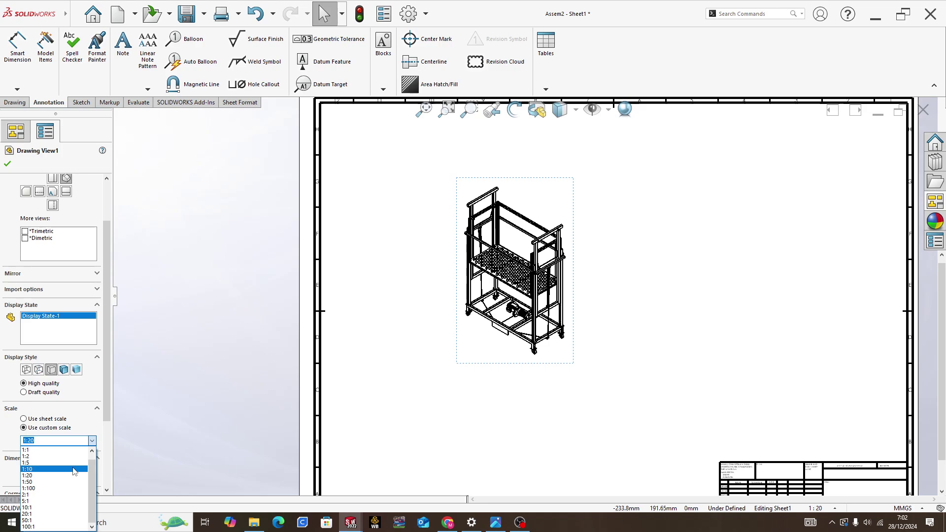
pyautogui.click(73, 472)
pyautogui.press('z')
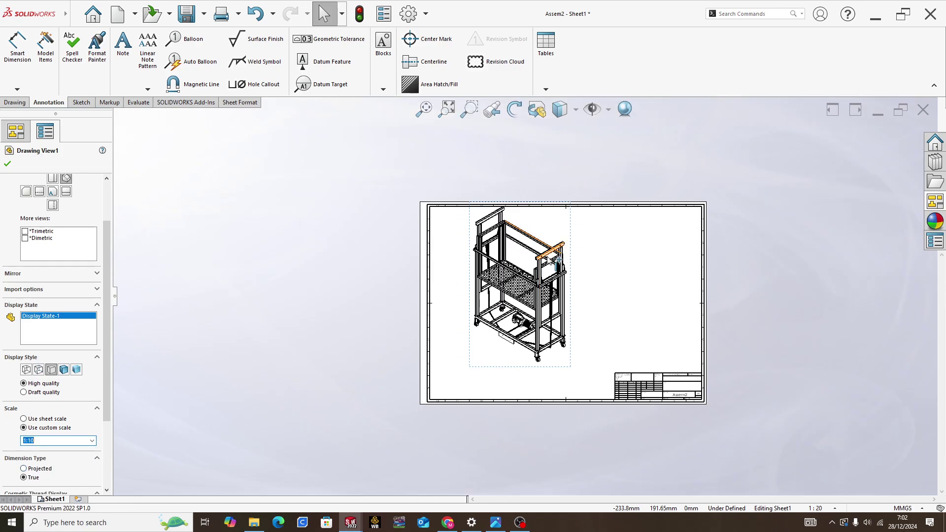
pyautogui.scroll(-2, 557, 261)
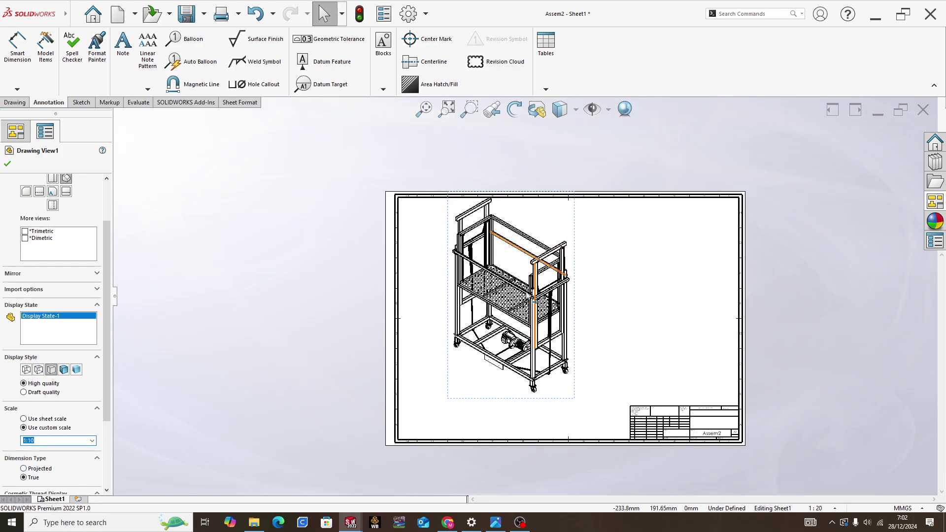
pyautogui.click(7, 164)
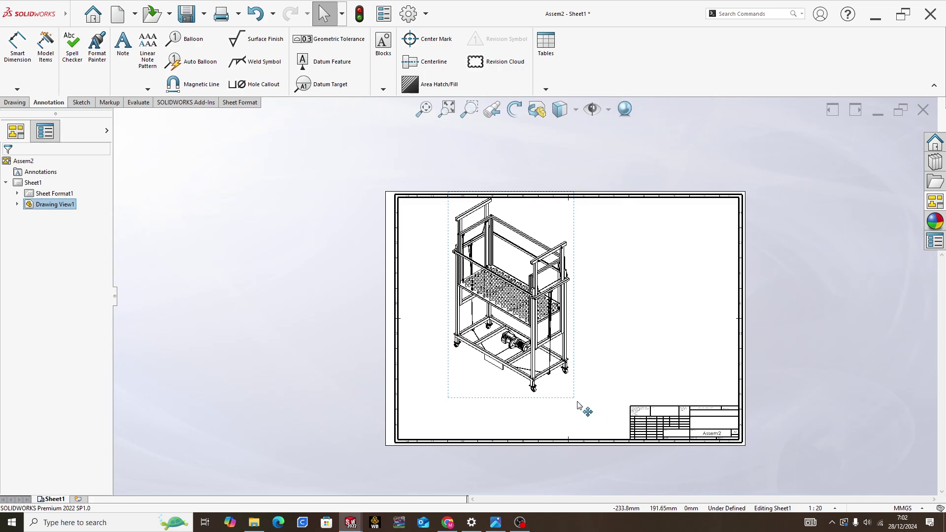
# - Move Drawing View1 slightly lower on the sheet and deselect it
pyautogui.moveTo(573, 407); pyautogui.dragTo(568, 421)
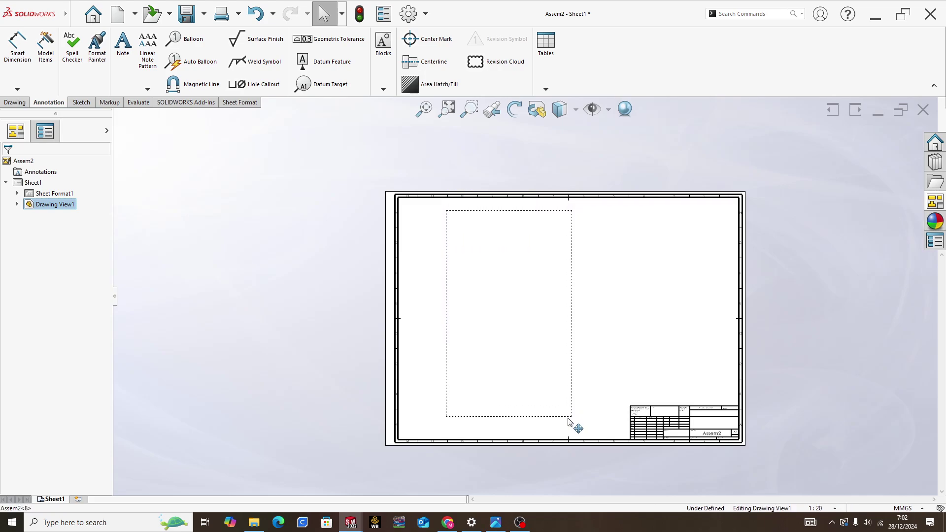
pyautogui.scroll(-1, 566, 421)
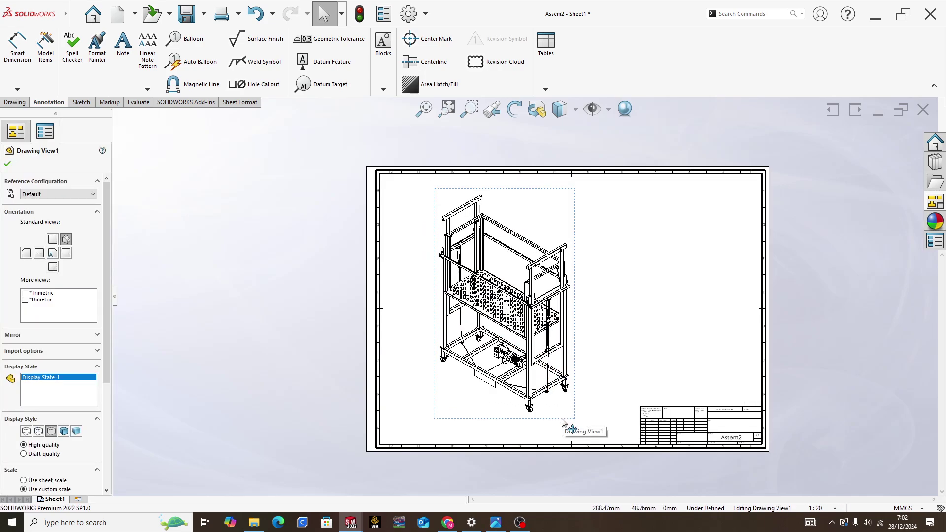
pyautogui.moveTo(562, 422); pyautogui.dragTo(562, 428)
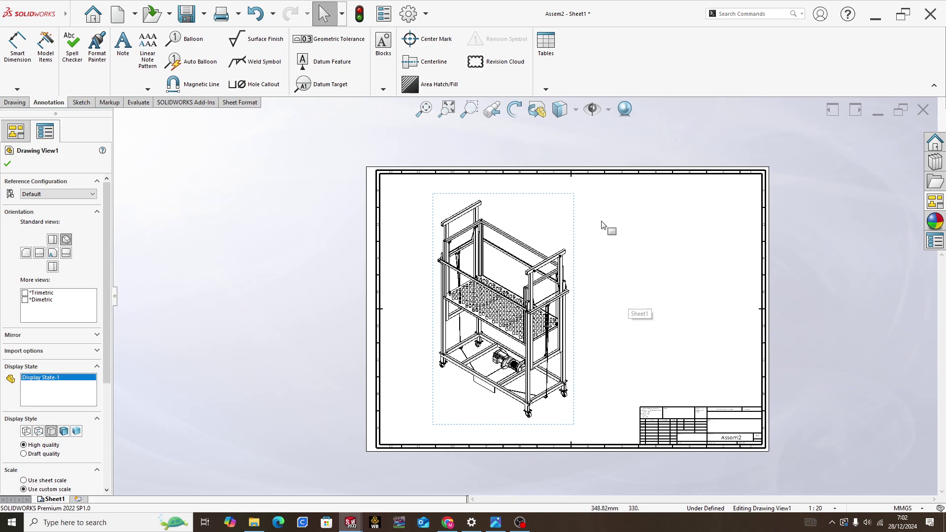
pyautogui.click(624, 152)
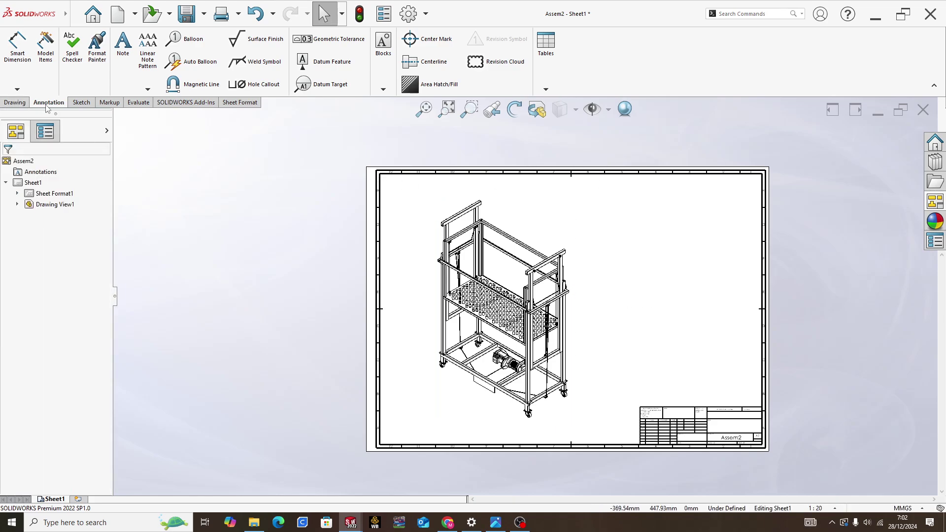
# - Start a Bill of Materials from the isometric view, cancel it, and select Drawing View1
pyautogui.click(546, 90)
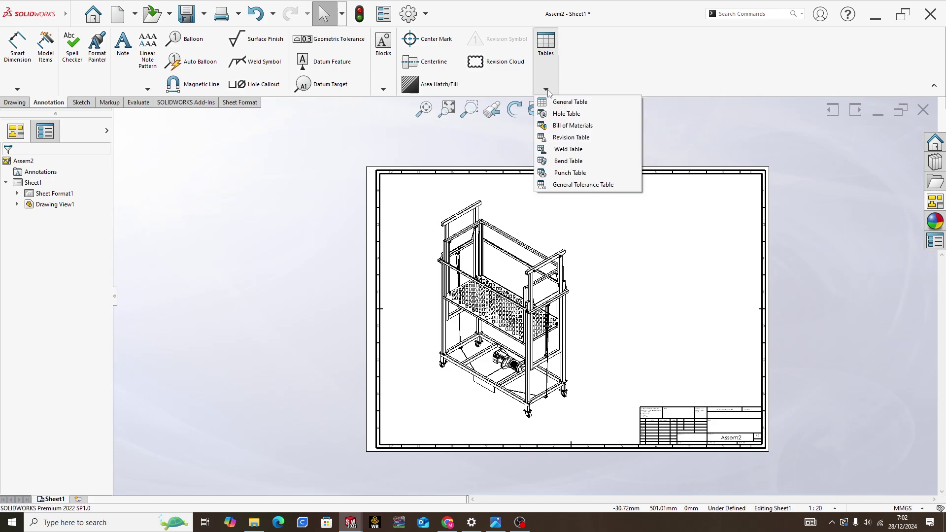
pyautogui.click(582, 126)
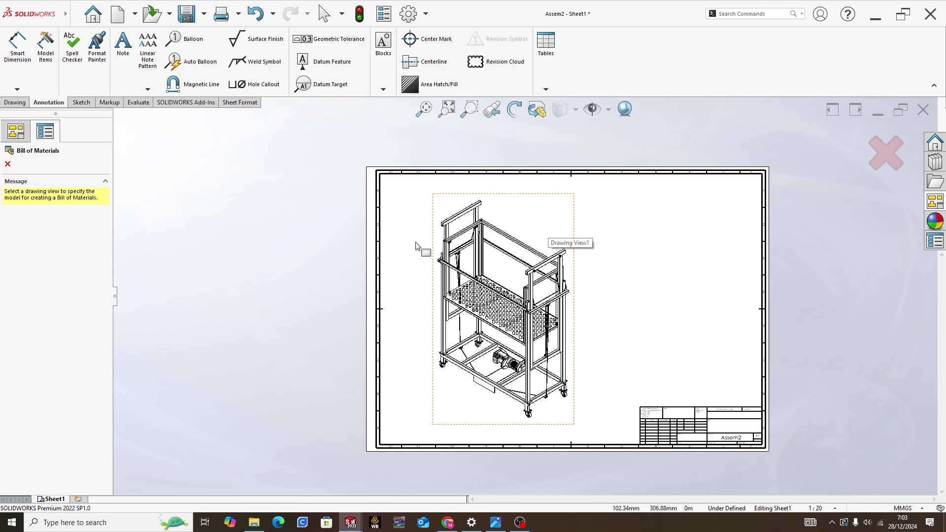
pyautogui.click(535, 202)
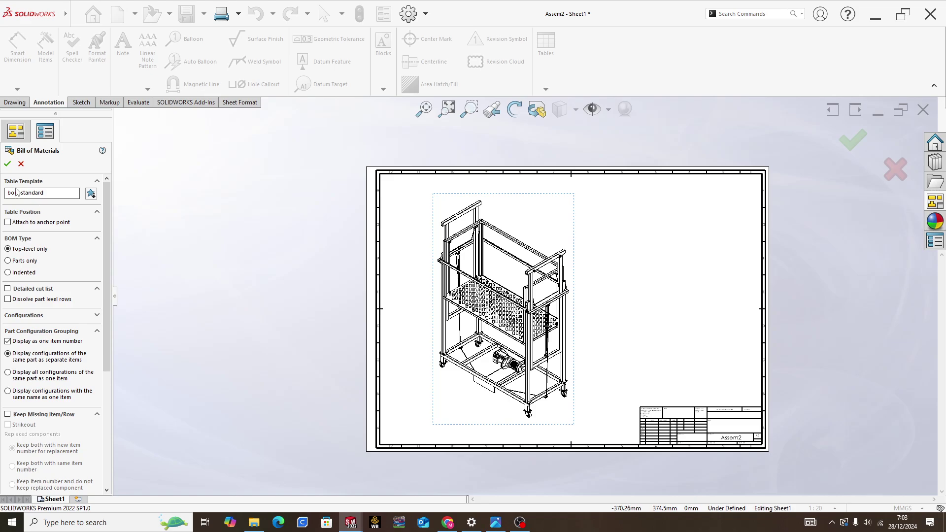
pyautogui.click(21, 164)
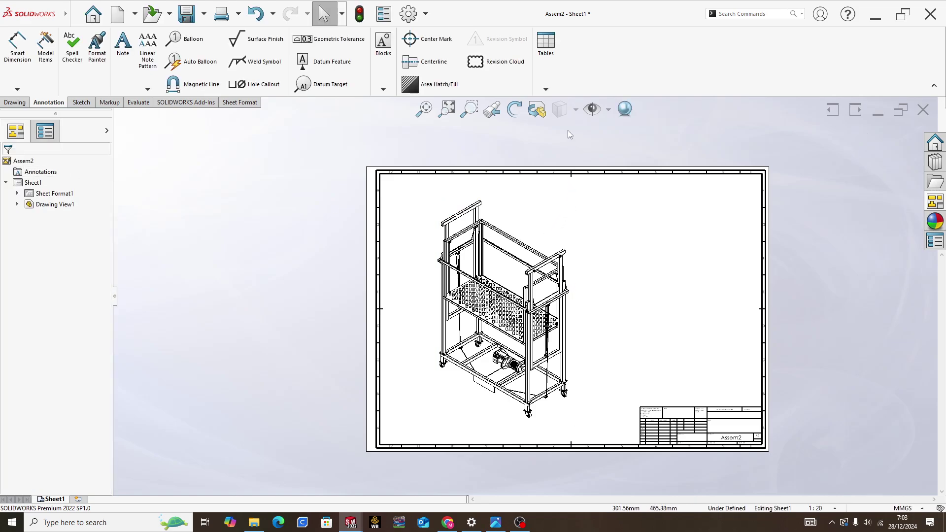
pyautogui.click(547, 204)
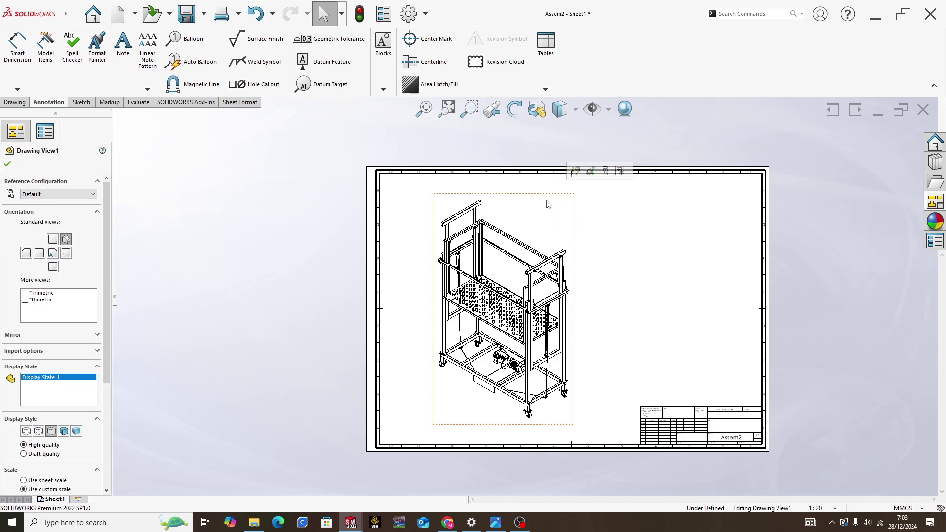
# - Insert a Bill of Materials using the bom-standard.sldbomtbt template and accept its settings
pyautogui.click(546, 90)
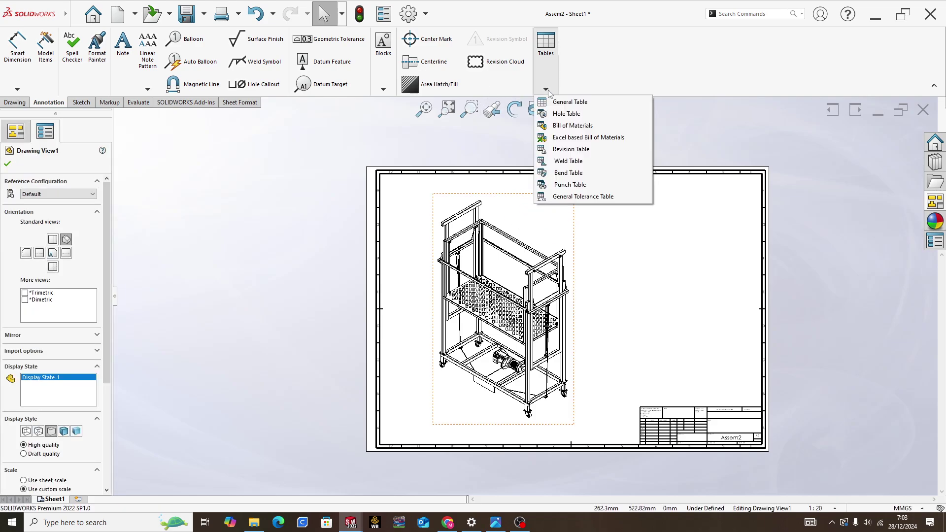
pyautogui.click(567, 126)
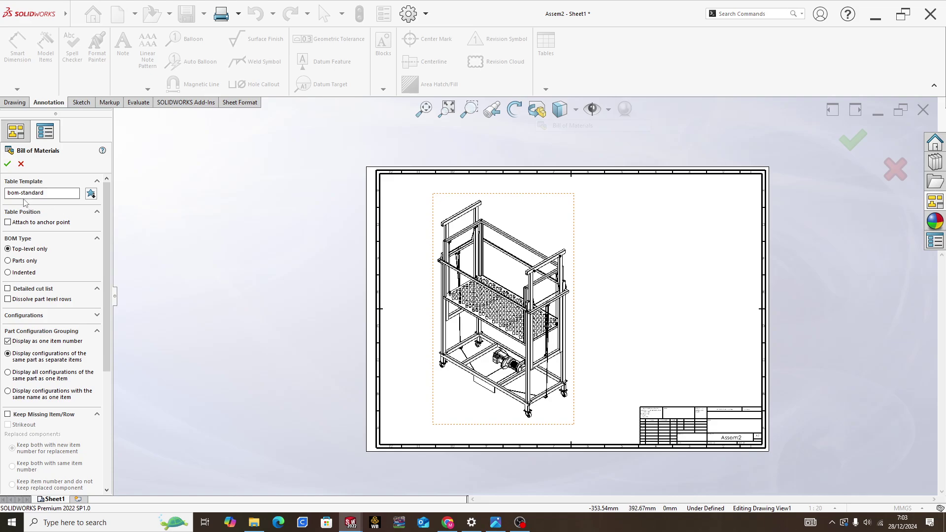
pyautogui.click(91, 195)
pyautogui.scroll(-3, 486, 250)
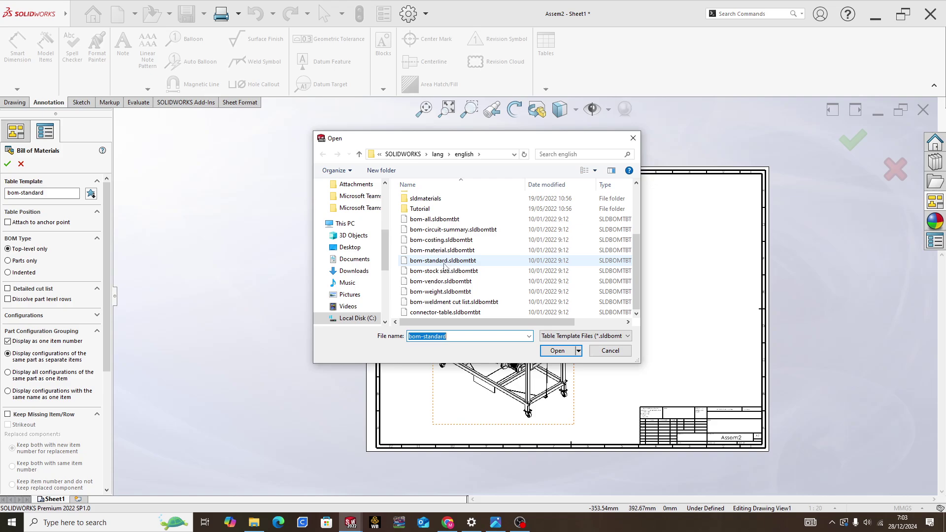
pyautogui.click(443, 261)
pyautogui.click(555, 350)
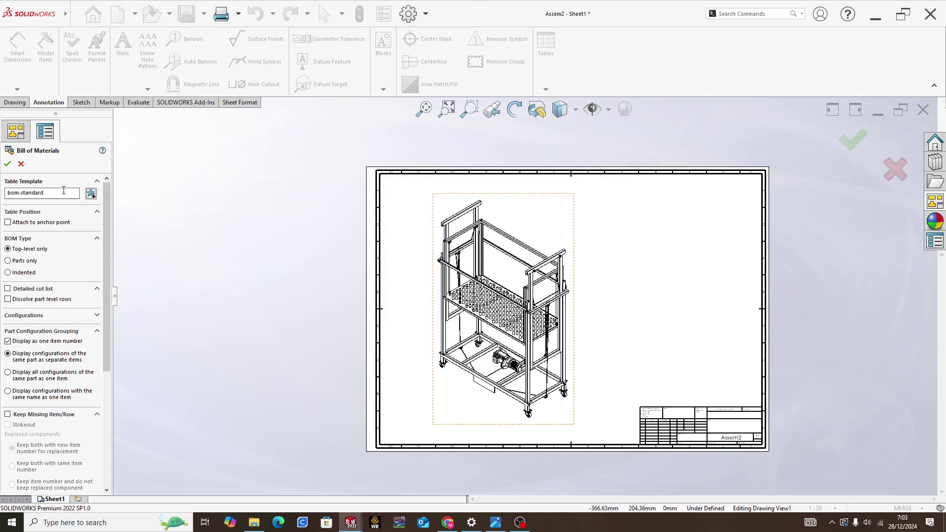
pyautogui.click(852, 139)
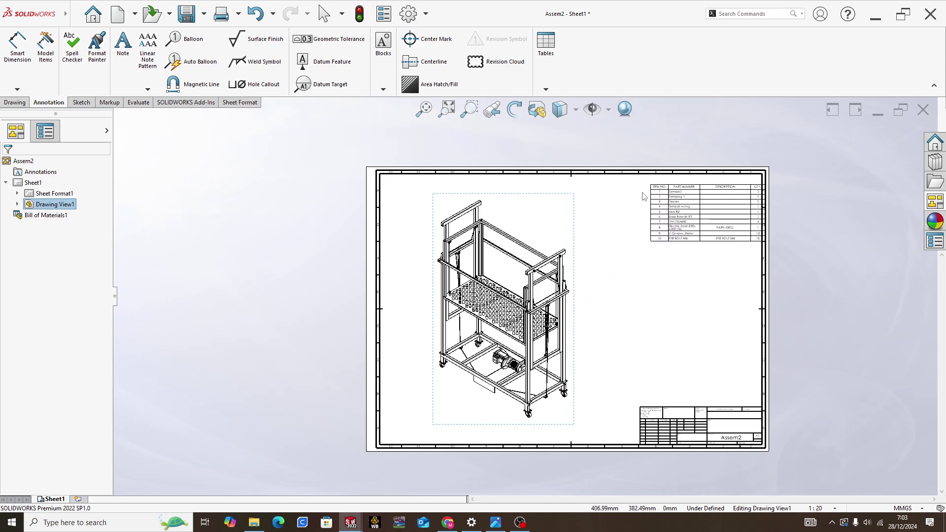
# - Place the BOM table and snap it into the sheet's top-right border corner
pyautogui.click(642, 196)
pyautogui.scroll(-1, 646, 195)
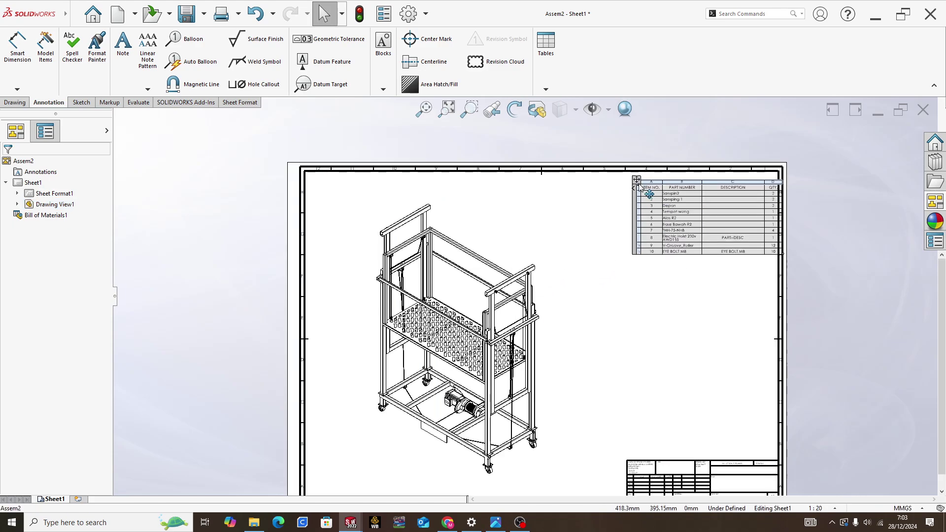
pyautogui.click(649, 193)
pyautogui.click(611, 219)
pyautogui.moveTo(635, 181)
pyautogui.mouseDown()
pyautogui.moveTo(627, 173)
pyautogui.moveTo(647, 195)
pyautogui.mouseUp()
pyautogui.click(671, 192)
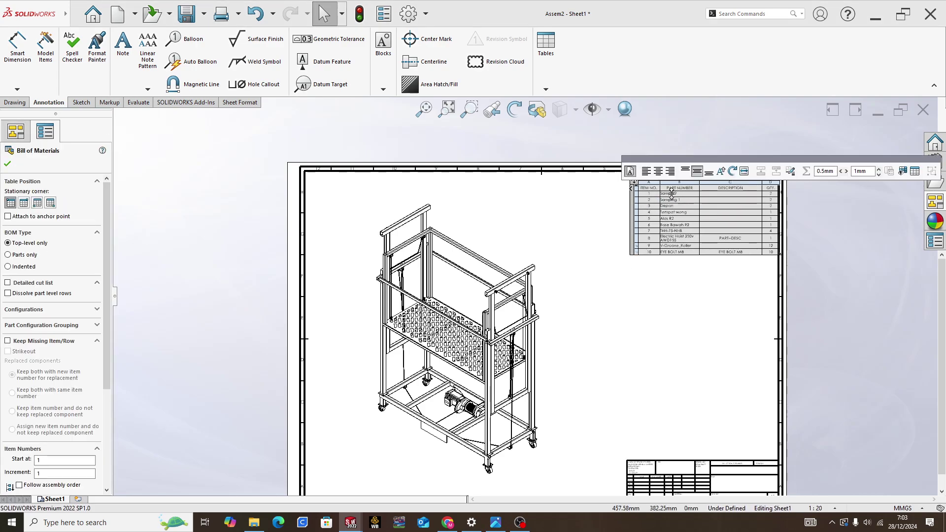
pyautogui.click(623, 196)
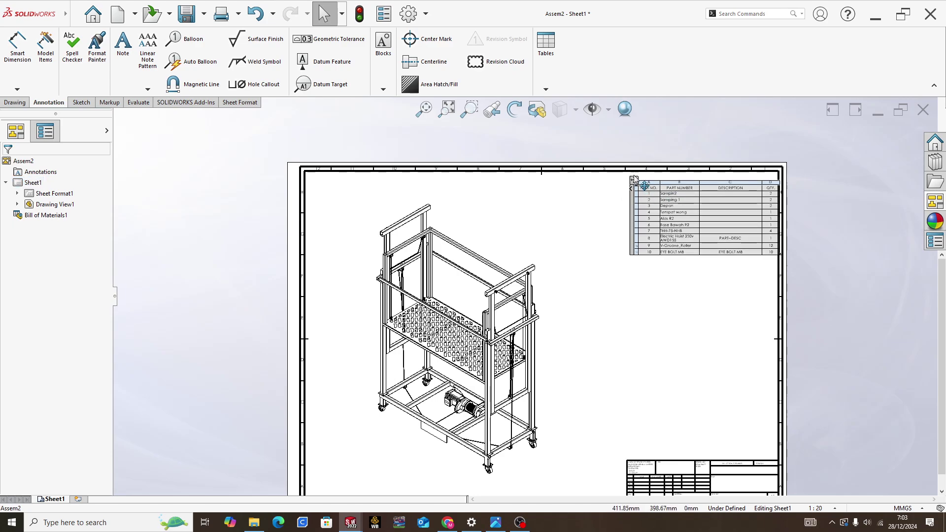
pyautogui.moveTo(635, 174); pyautogui.dragTo(634, 178)
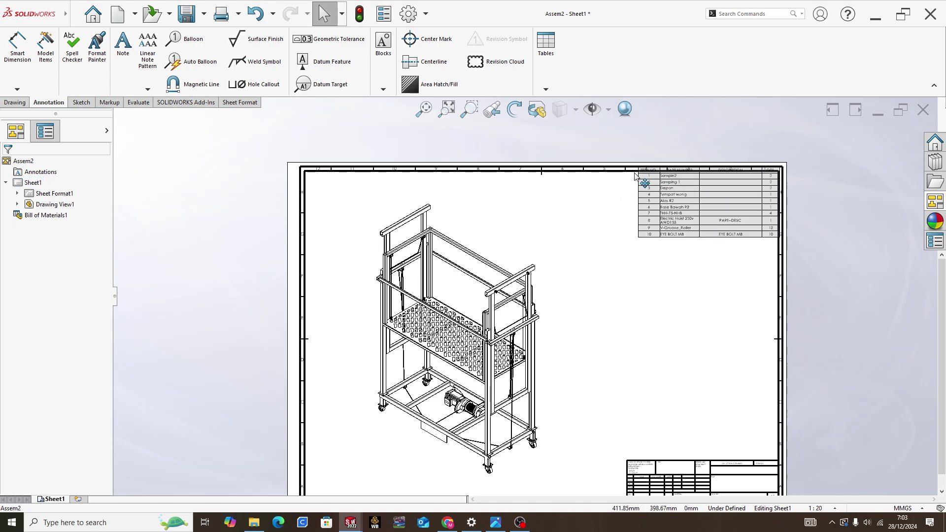
pyautogui.click(687, 266)
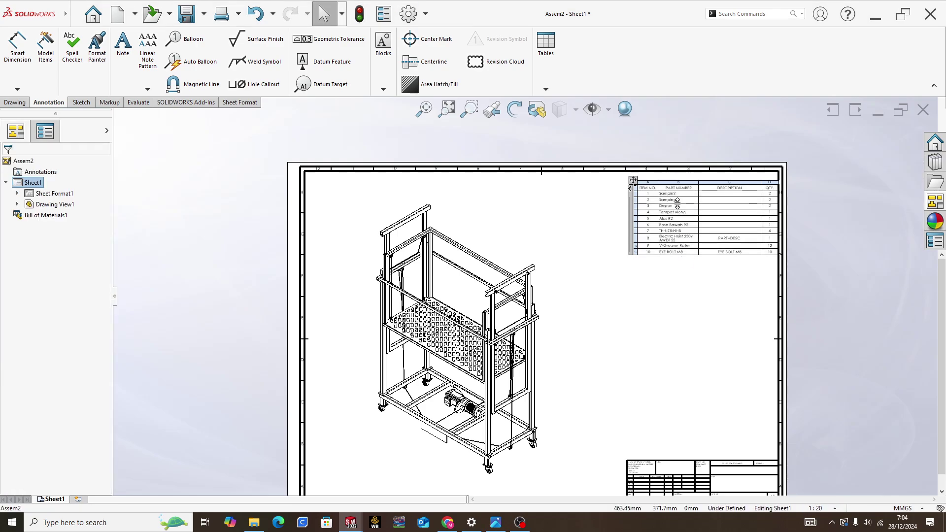
# - Push the BOM table flush against the top border, check its alignment, and select it
pyautogui.scroll(2, 737, 166)
pyautogui.scroll(1, 678, 206)
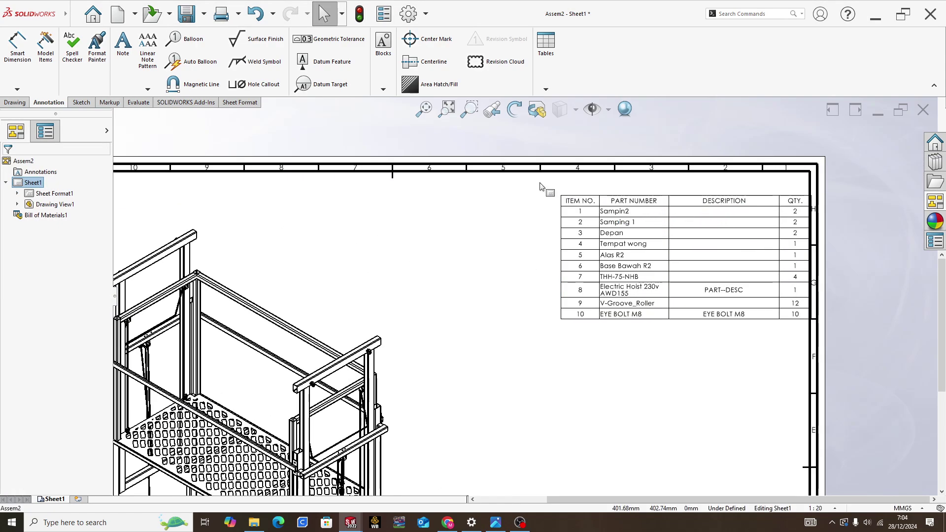
pyautogui.moveTo(556, 190); pyautogui.dragTo(551, 178)
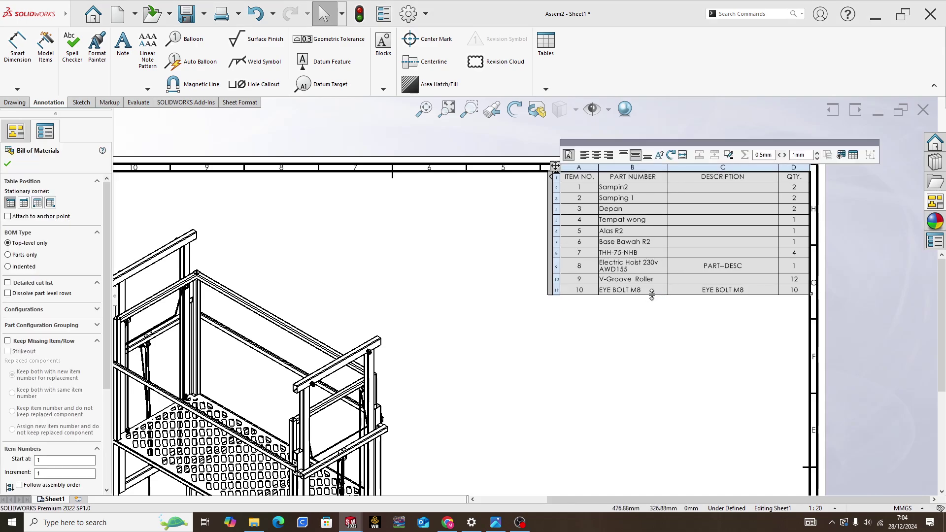
pyautogui.click(649, 290)
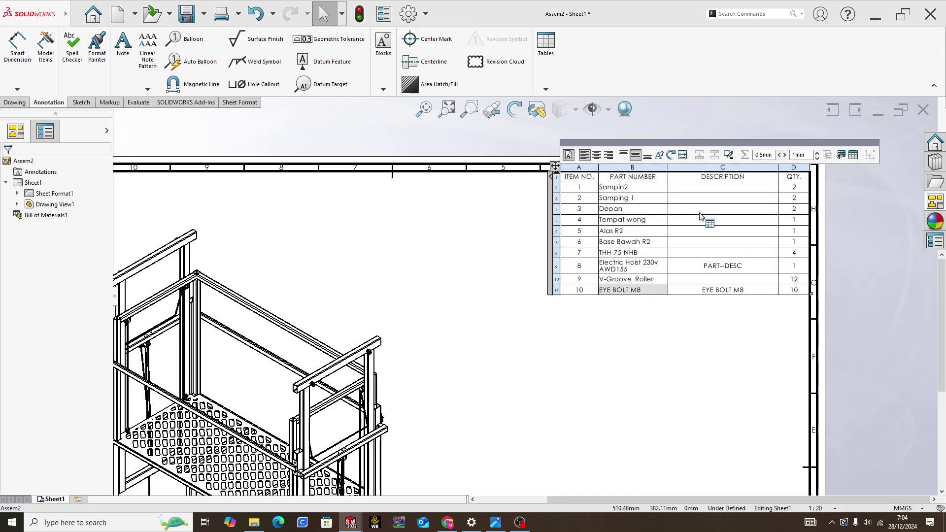
pyautogui.click(613, 339)
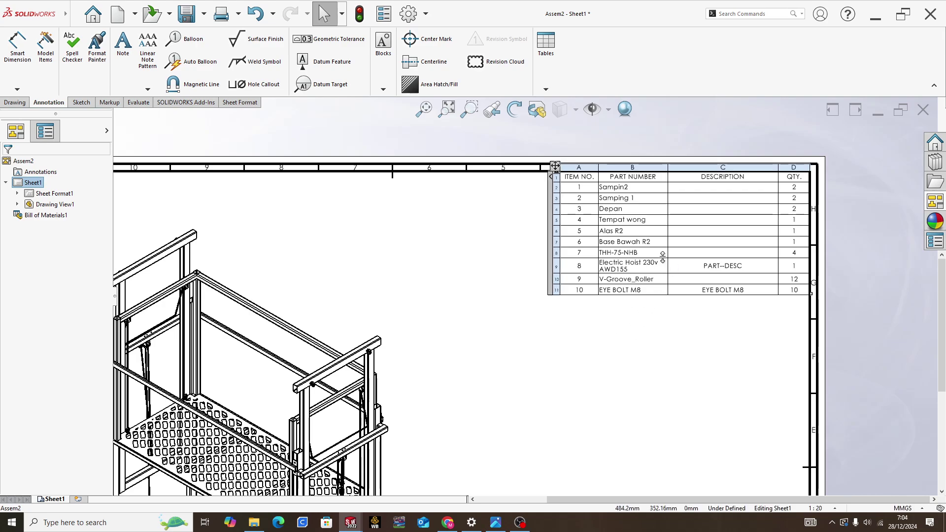
pyautogui.press('z')
pyautogui.scroll(2, 632, 269)
pyautogui.scroll(-1, 616, 215)
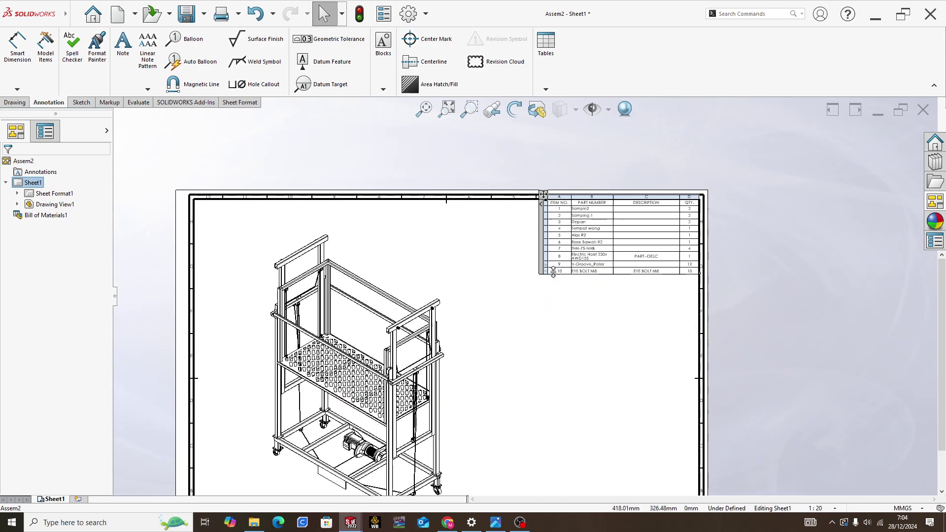
pyautogui.scroll(-1, 616, 216)
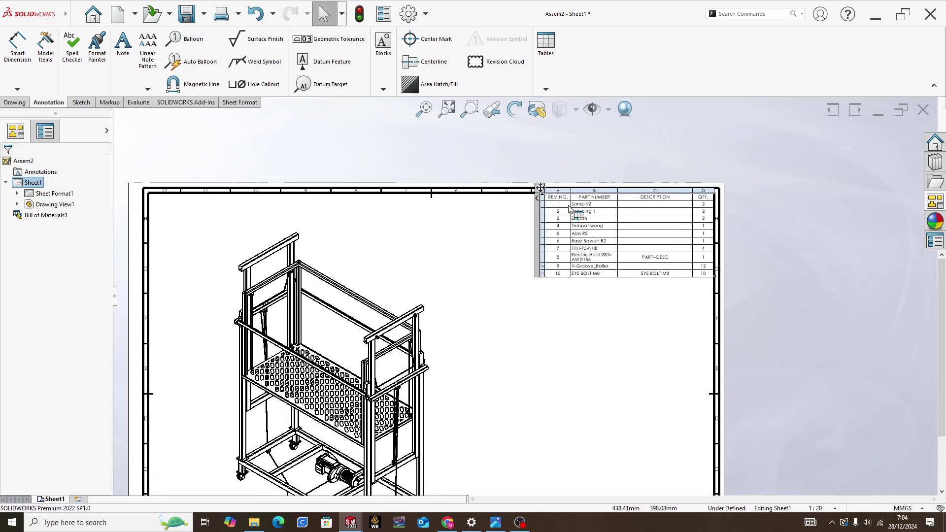
pyautogui.click(552, 211)
# - Delete the bom-standard table and insert a new BOM from bom-material.sldbomtbt
pyautogui.rightClick(542, 189)
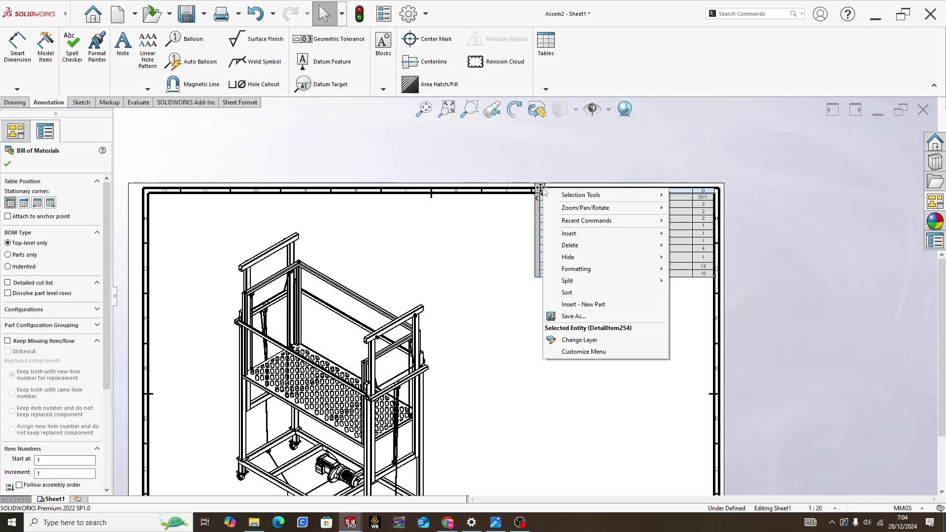
pyautogui.moveTo(569, 246)
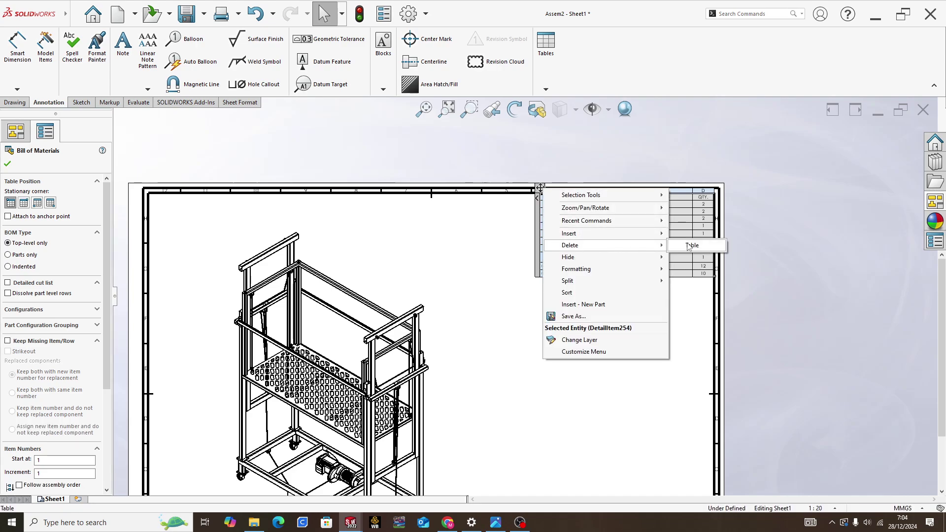
pyautogui.click(687, 246)
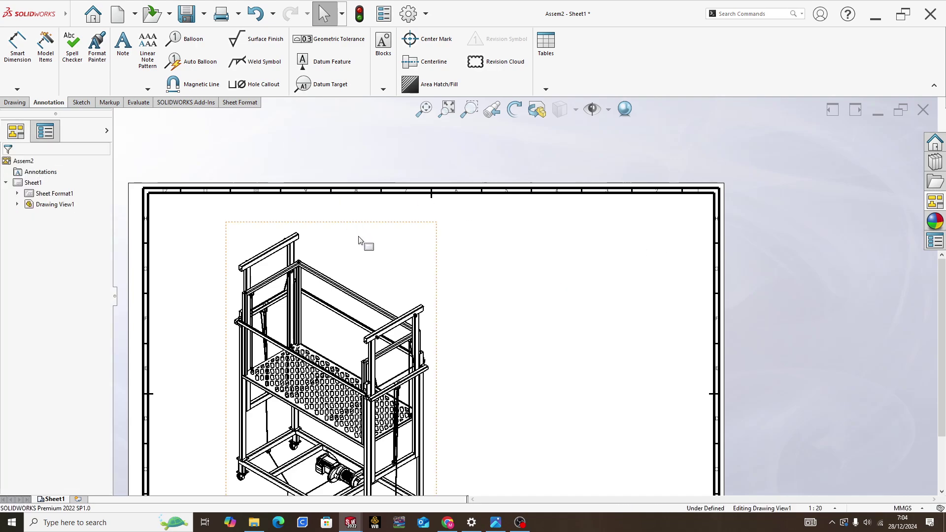
pyautogui.click(364, 243)
pyautogui.click(545, 89)
pyautogui.click(566, 123)
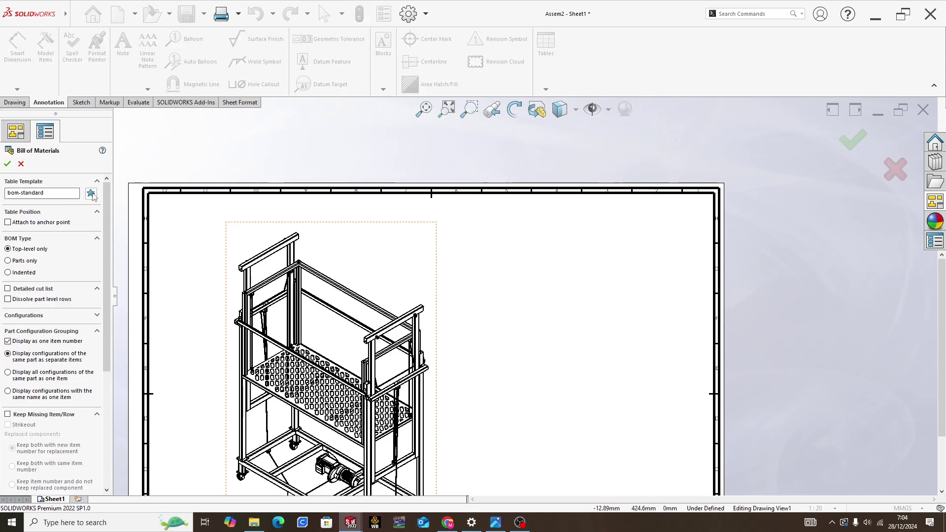
pyautogui.click(91, 195)
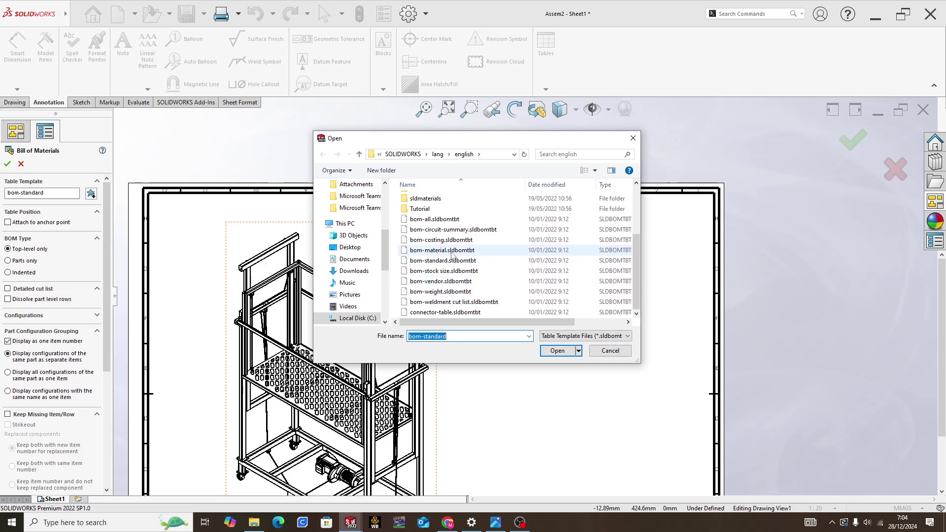
pyautogui.click(436, 253)
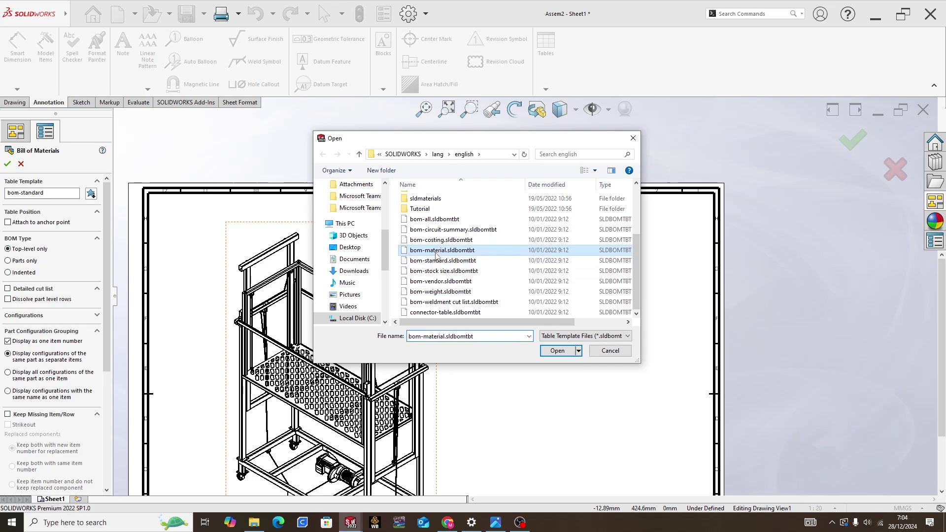
pyautogui.click(557, 350)
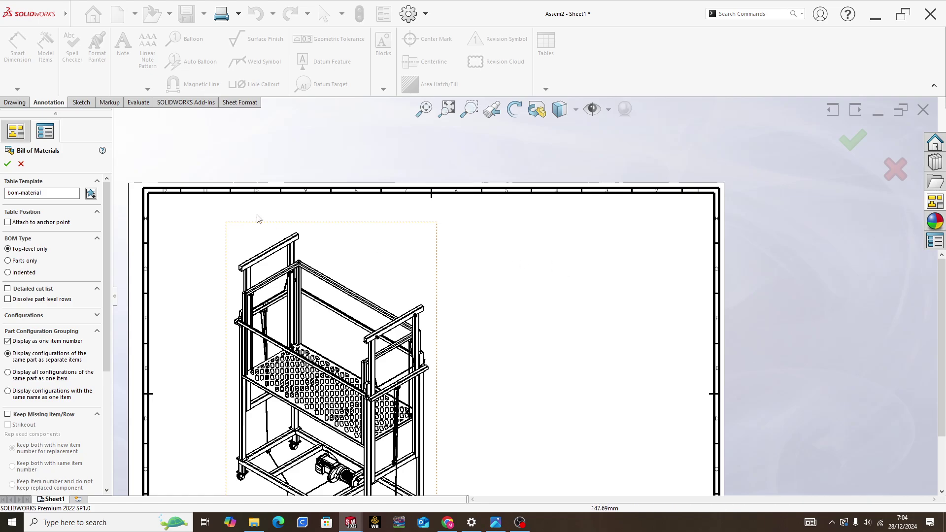
pyautogui.click(7, 164)
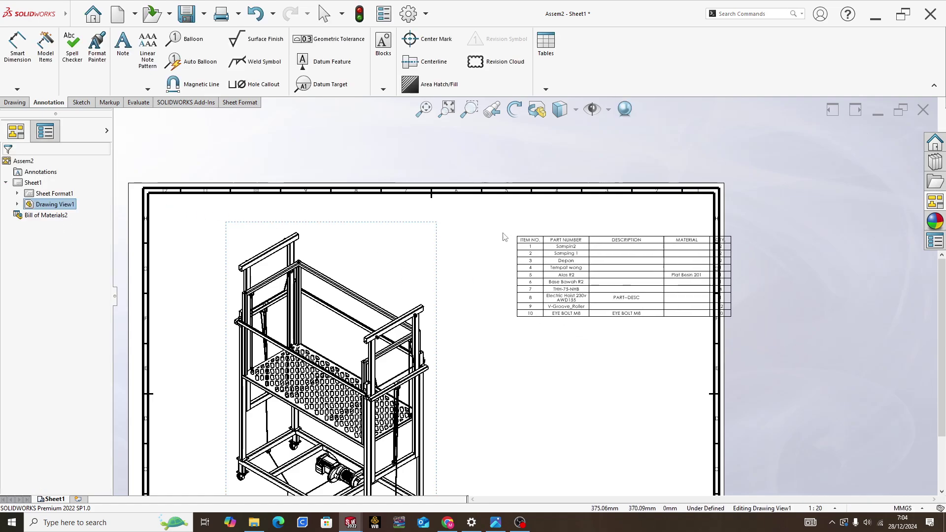
pyautogui.click(495, 218)
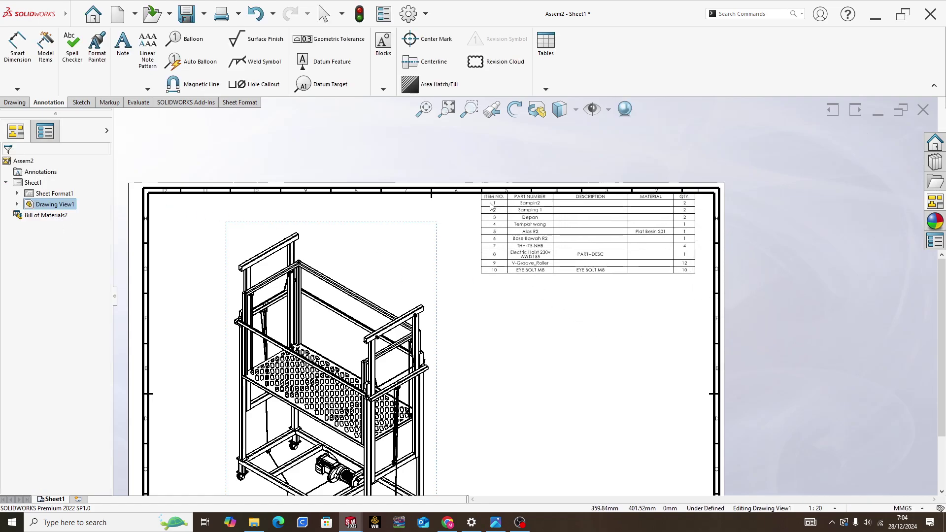
pyautogui.moveTo(494, 211); pyautogui.dragTo(496, 203)
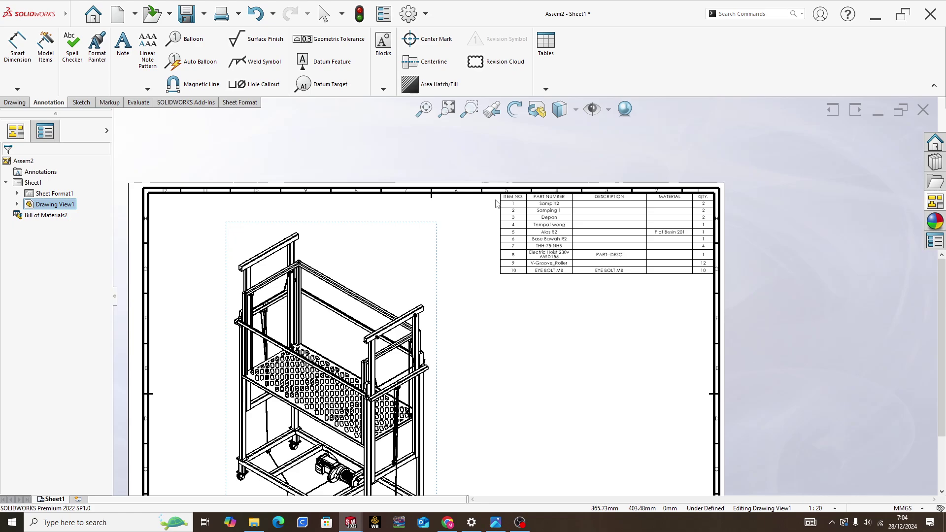
pyautogui.click(495, 188)
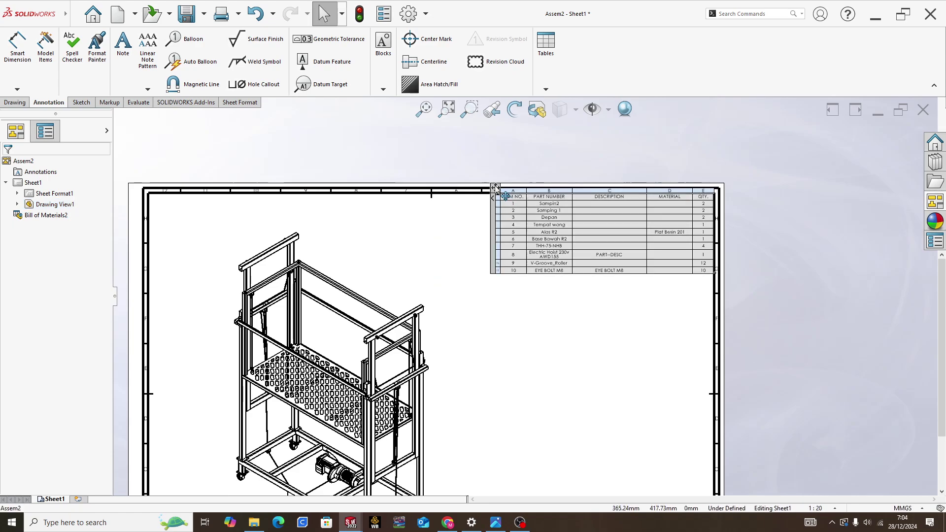
pyautogui.click(505, 202)
pyautogui.click(550, 291)
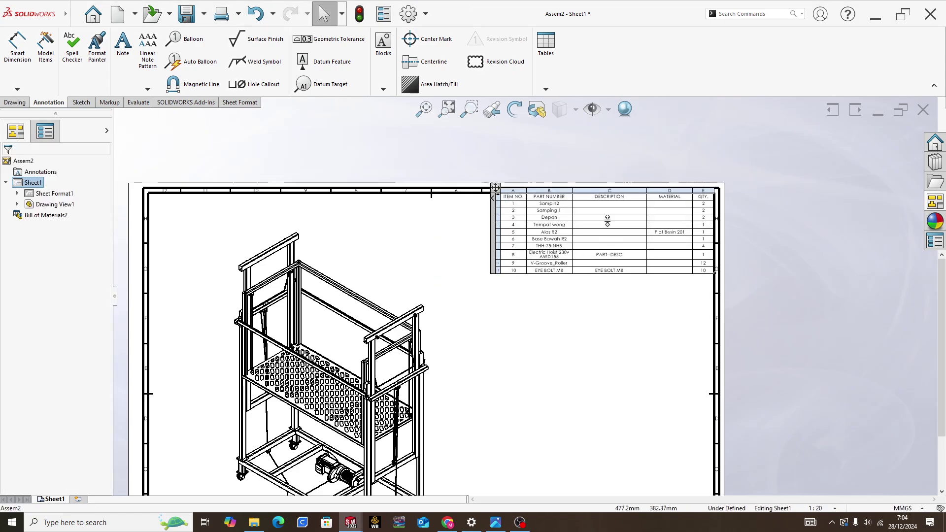
pyautogui.scroll(2, 642, 218)
pyautogui.scroll(-1, 642, 218)
pyautogui.scroll(-1, 636, 219)
pyautogui.scroll(-1, 625, 222)
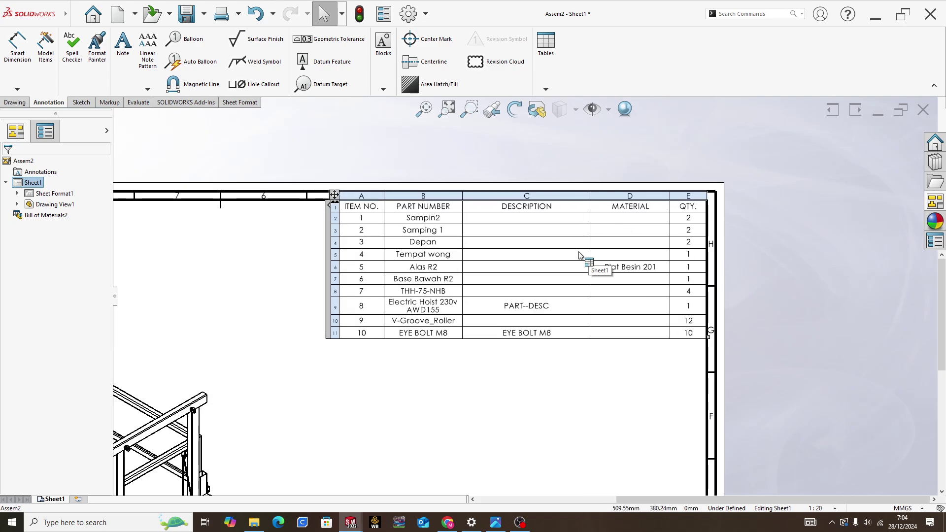
pyautogui.scroll(-1, 586, 259)
pyautogui.scroll(1, 562, 306)
pyautogui.scroll(1, 447, 338)
pyautogui.scroll(1, 485, 344)
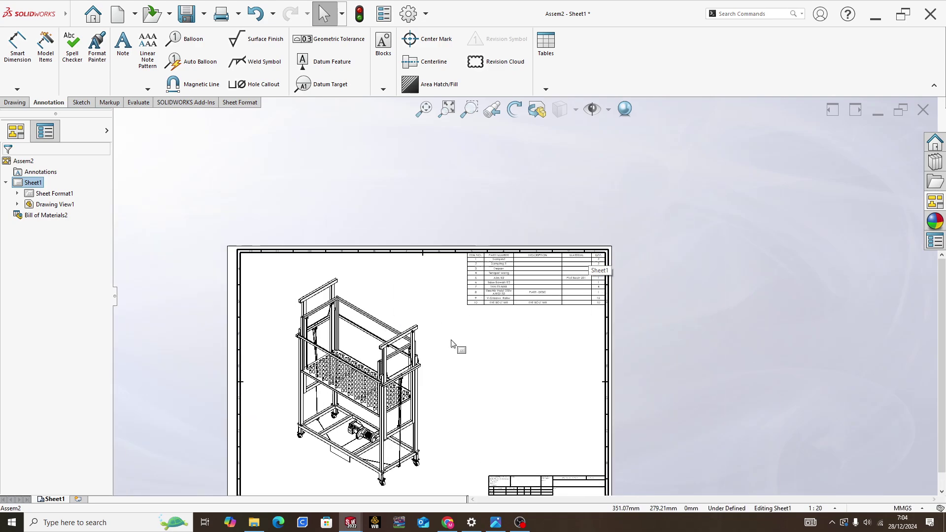
pyautogui.scroll(-1, 409, 384)
pyautogui.scroll(2, 493, 320)
pyautogui.scroll(-1, 470, 315)
pyautogui.scroll(-1, 463, 300)
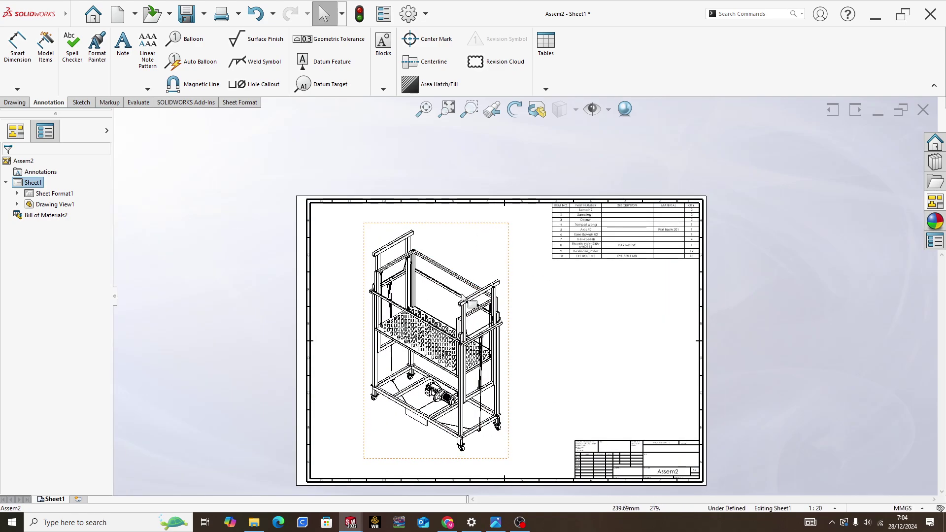
pyautogui.scroll(-1, 498, 296)
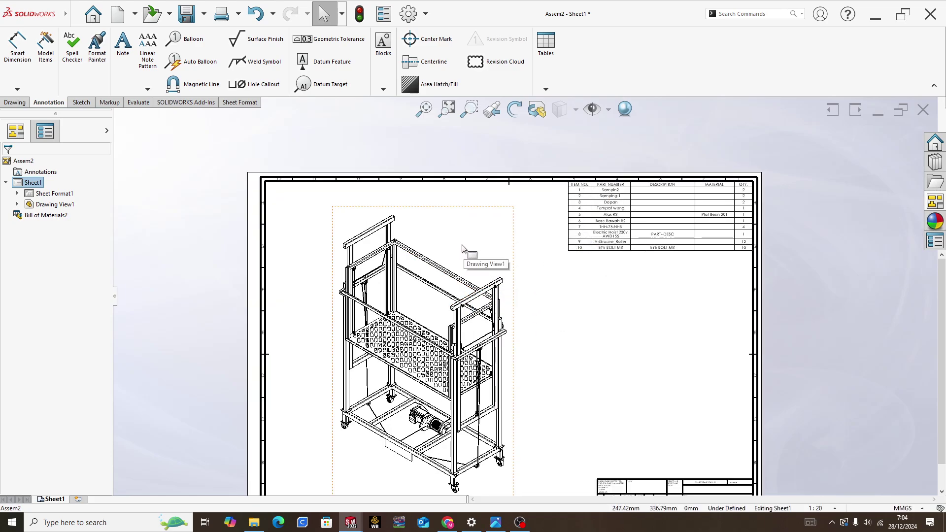
# - Start Auto Balloon on the isometric Drawing View1
pyautogui.click(438, 229)
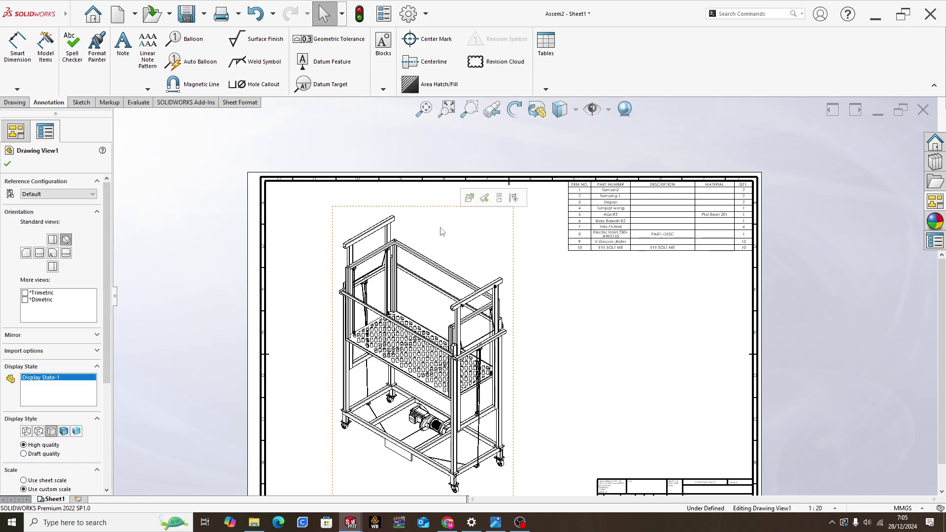
pyautogui.click(206, 68)
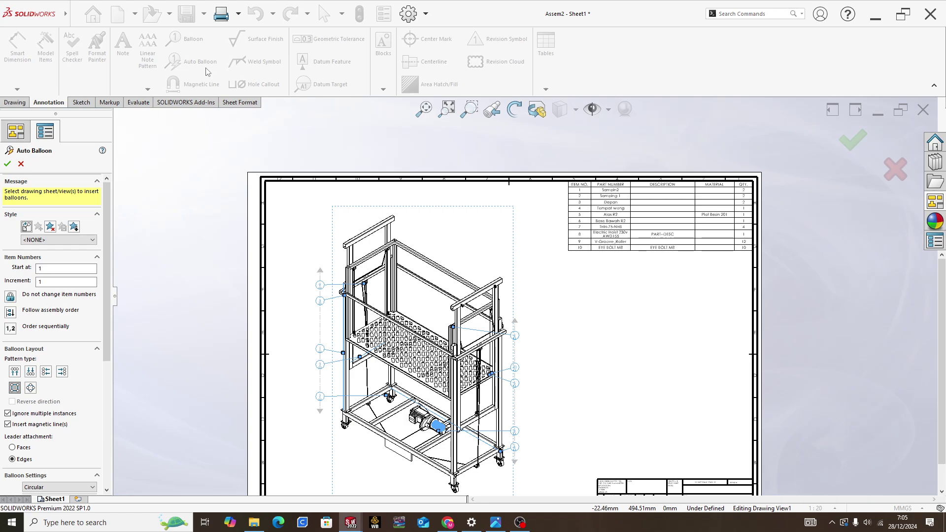
pyautogui.scroll(-2, 361, 304)
pyautogui.scroll(-3, 394, 300)
pyautogui.scroll(2, 435, 295)
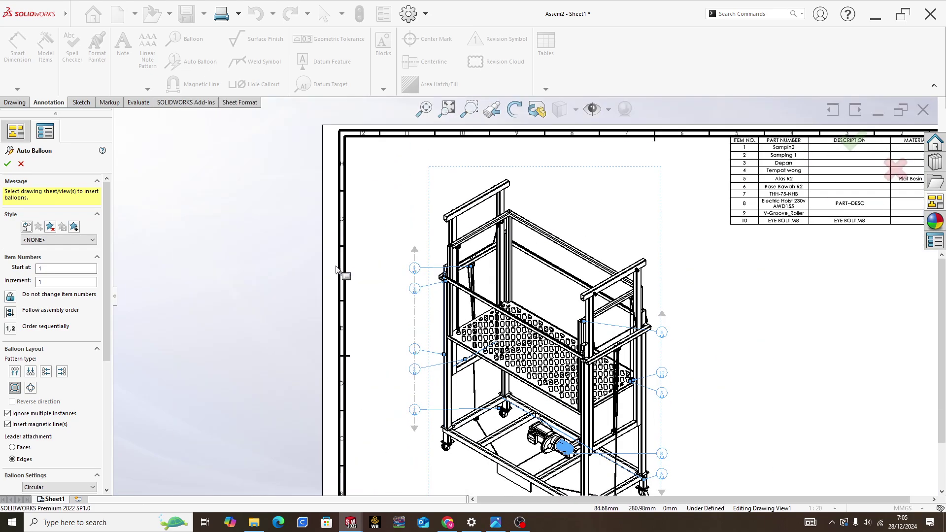
pyautogui.scroll(1, 434, 294)
pyautogui.scroll(1, 493, 321)
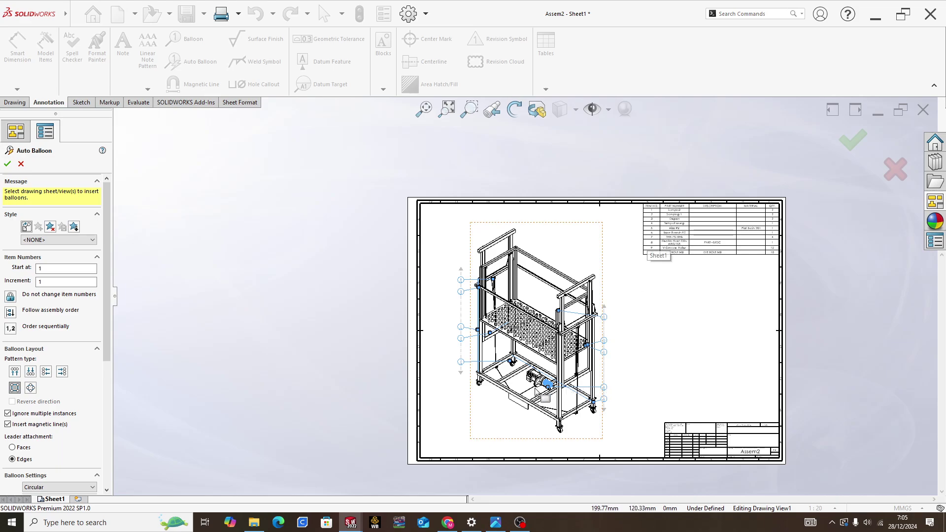
pyautogui.scroll(1, 562, 351)
pyautogui.scroll(-1, 567, 354)
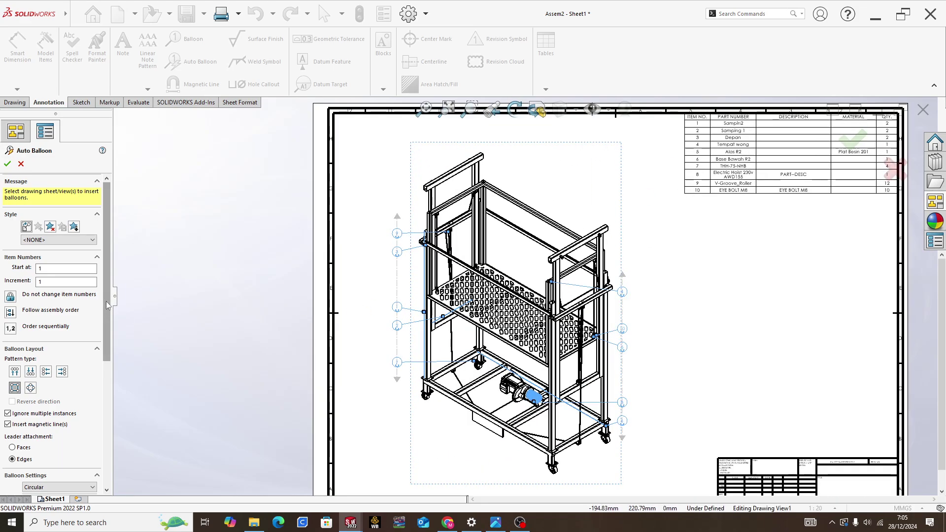
pyautogui.scroll(-2, 109, 315)
pyautogui.scroll(-2, 108, 315)
pyautogui.scroll(-2, 98, 316)
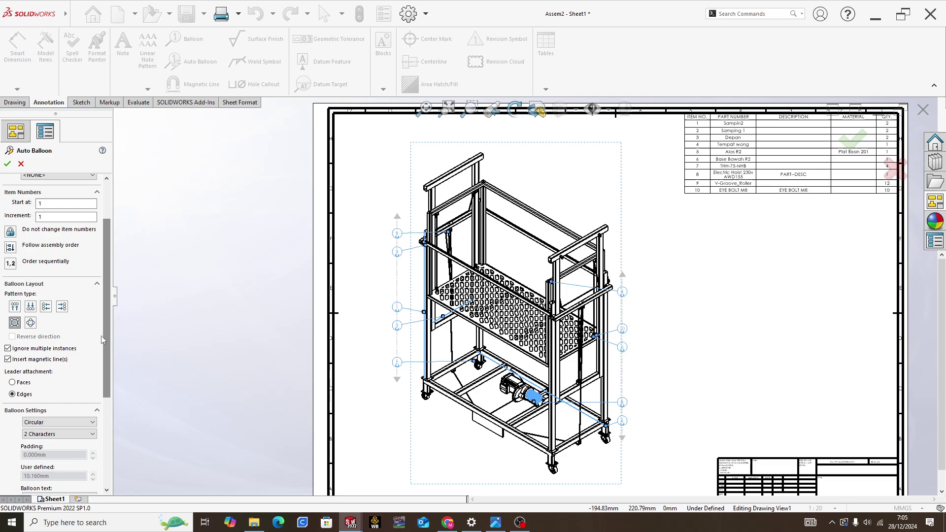
# - Try the balloon layouts, settle on Square with left and right columns, and accept
pyautogui.click(29, 307)
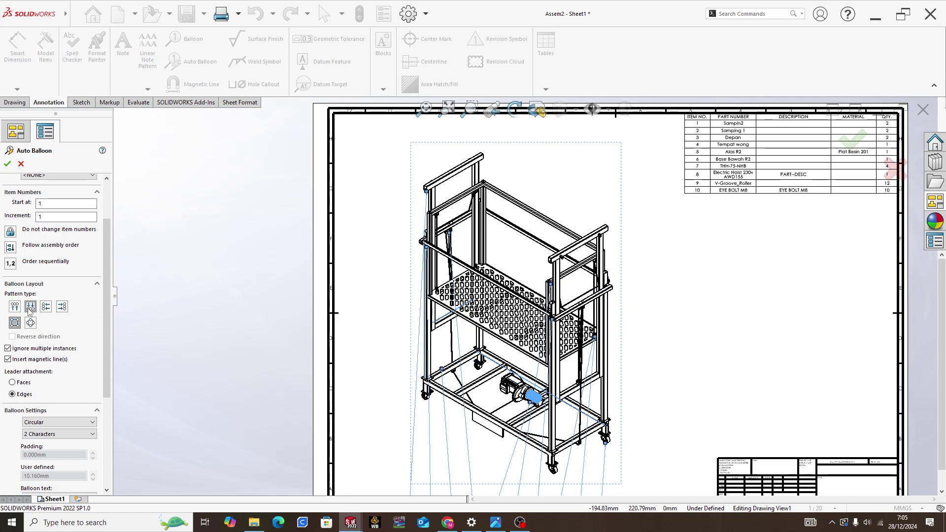
pyautogui.scroll(-2, 435, 307)
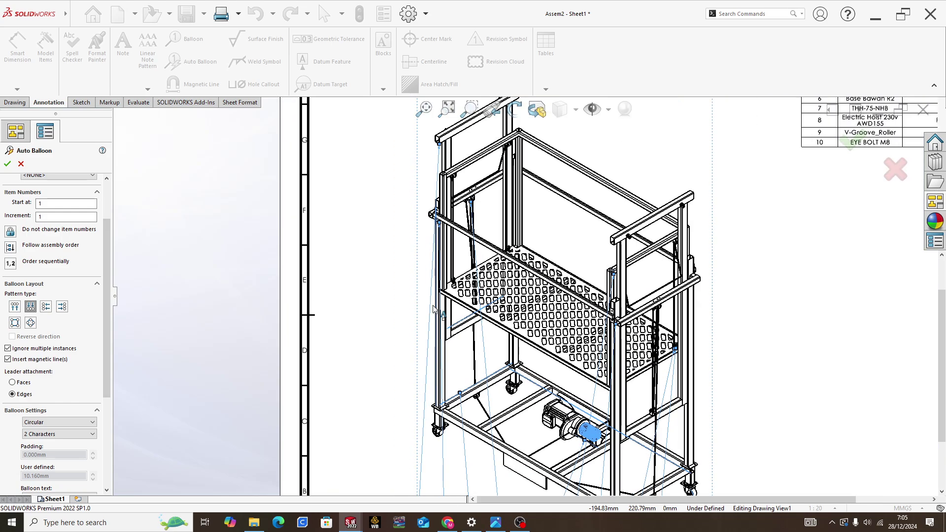
pyautogui.press('f')
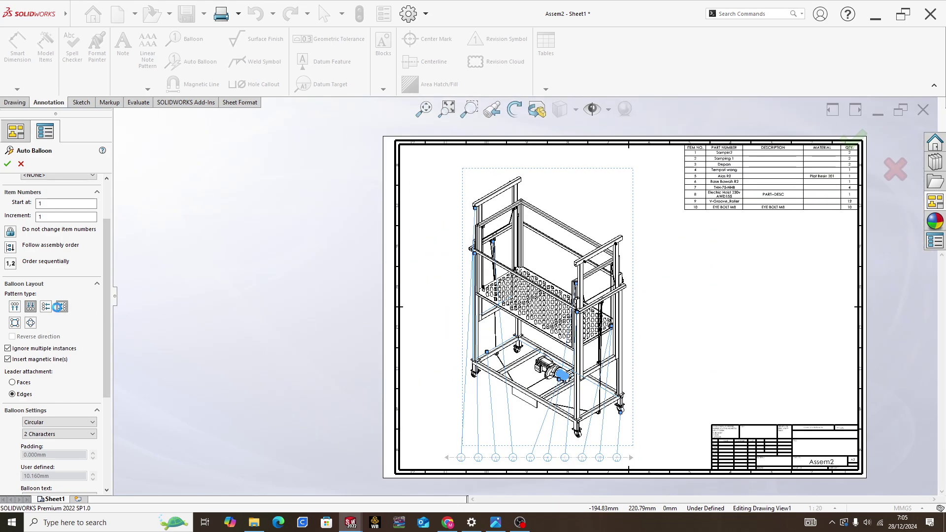
pyautogui.click(59, 306)
pyautogui.click(16, 308)
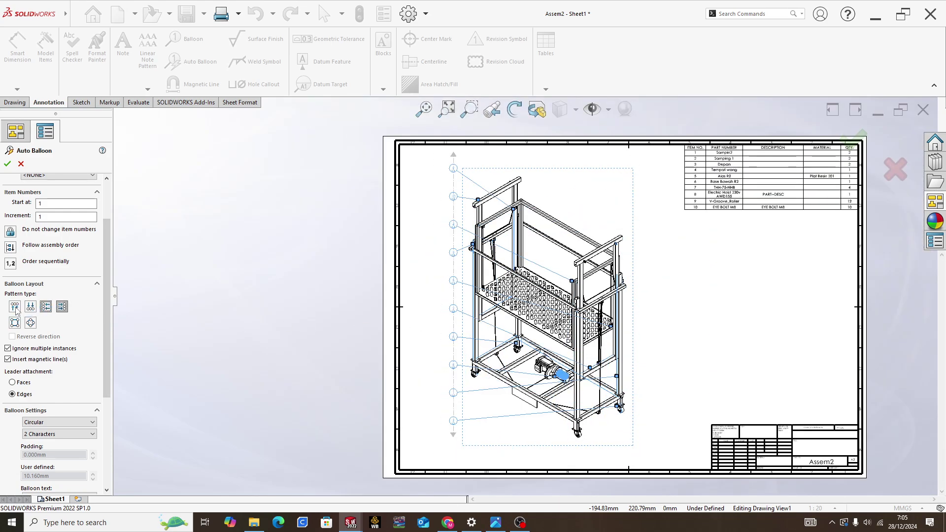
pyautogui.click(14, 306)
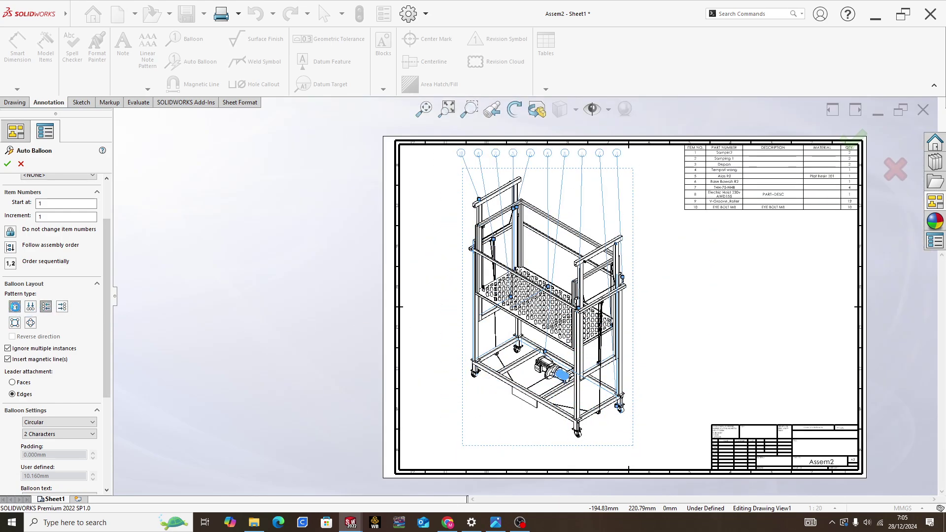
pyautogui.click(15, 323)
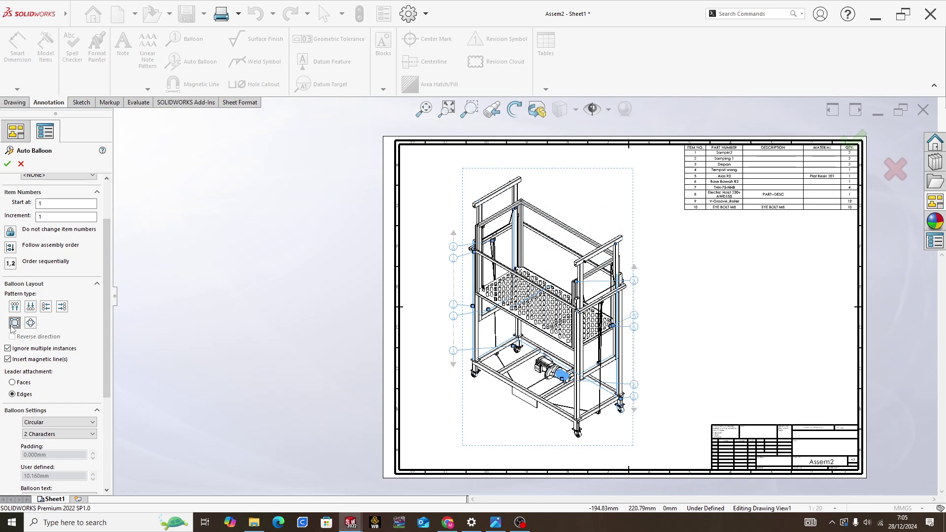
pyautogui.scroll(-2, 455, 245)
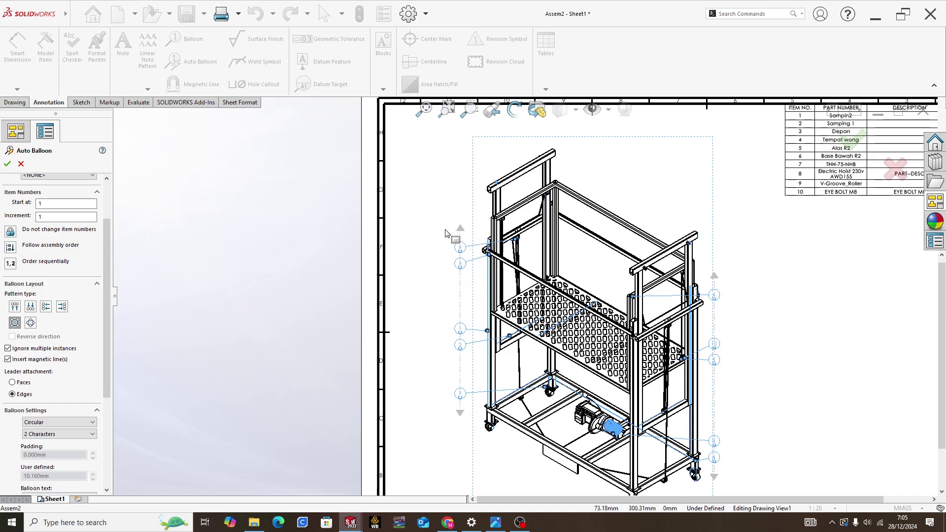
pyautogui.click(7, 163)
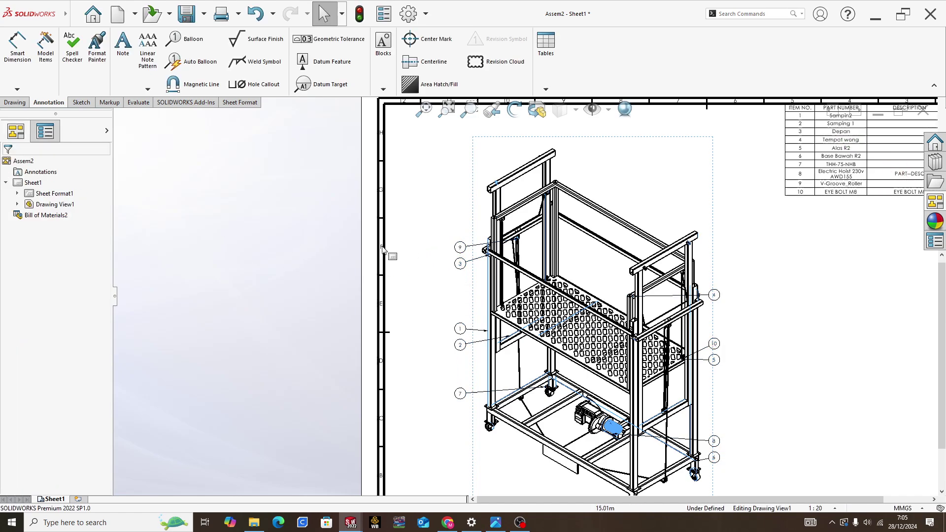
# - Snap one balloon into the left column and push the right balloon column further from the cart
pyautogui.click(456, 243)
pyautogui.moveTo(454, 239); pyautogui.dragTo(434, 233)
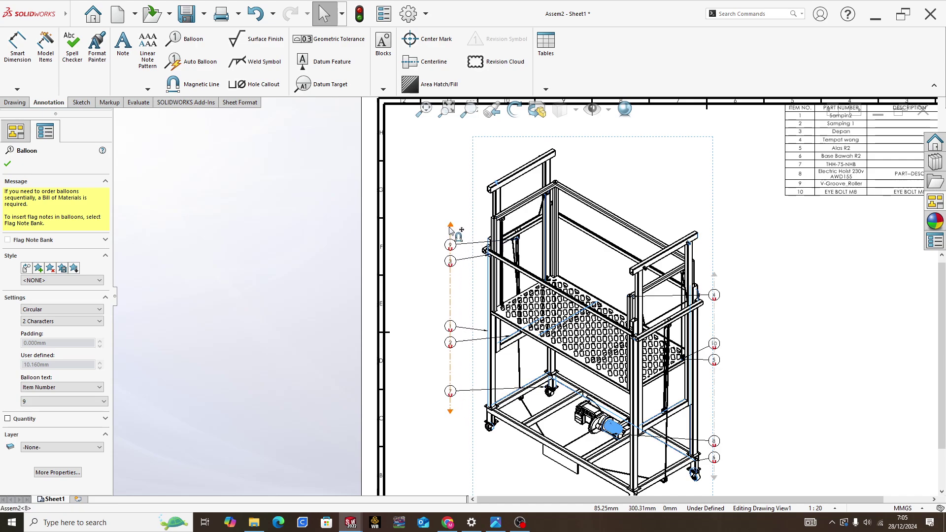
pyautogui.moveTo(715, 285); pyautogui.dragTo(737, 263)
pyautogui.press('Escape')
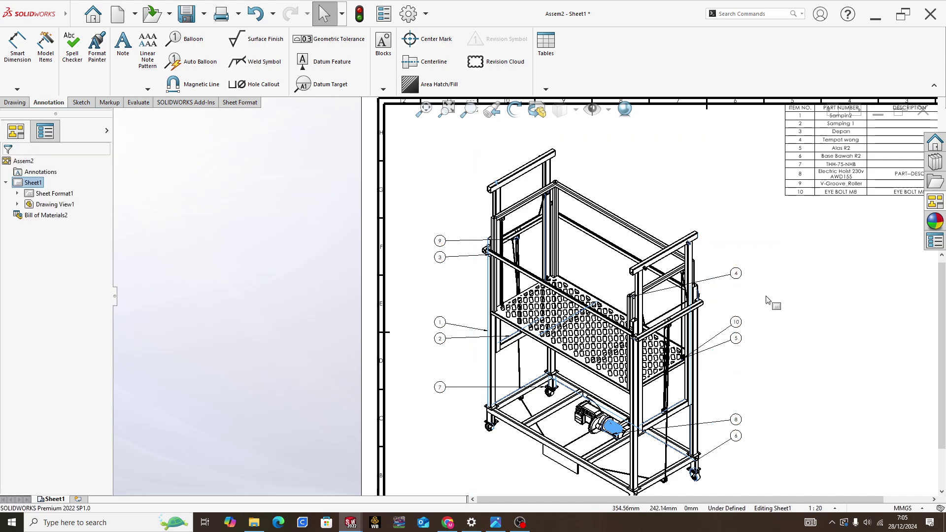
pyautogui.scroll(3, 759, 305)
pyautogui.scroll(3, 690, 308)
pyautogui.scroll(-3, 649, 251)
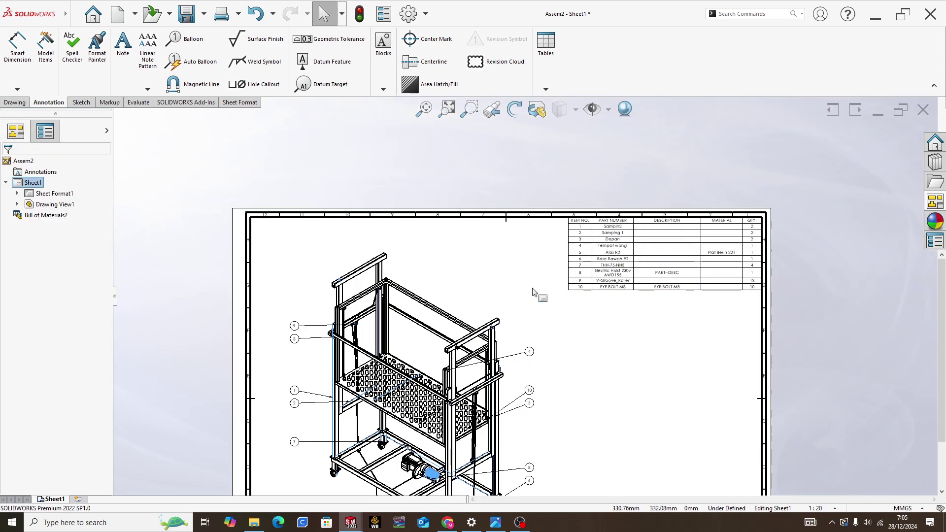
pyautogui.scroll(2, 636, 246)
pyautogui.scroll(-1, 629, 266)
pyautogui.scroll(-2, 640, 261)
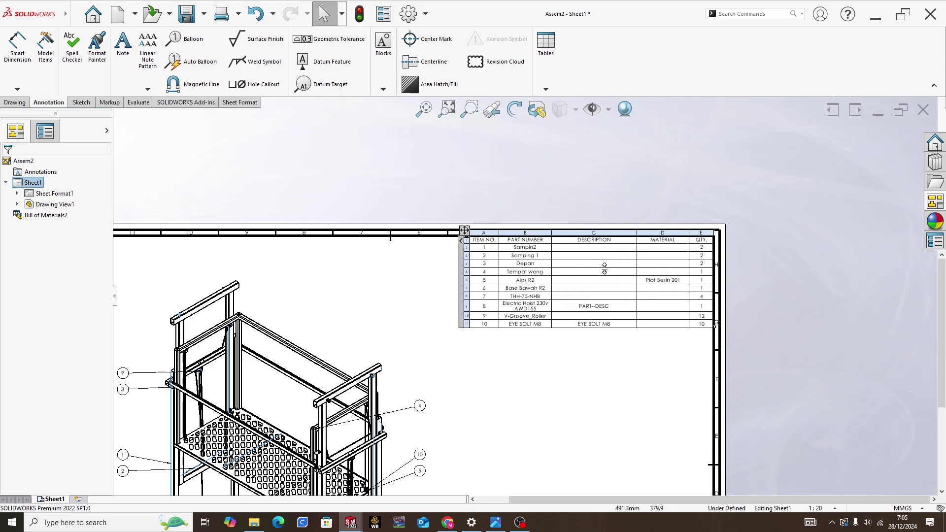
pyautogui.doubleClick(590, 248)
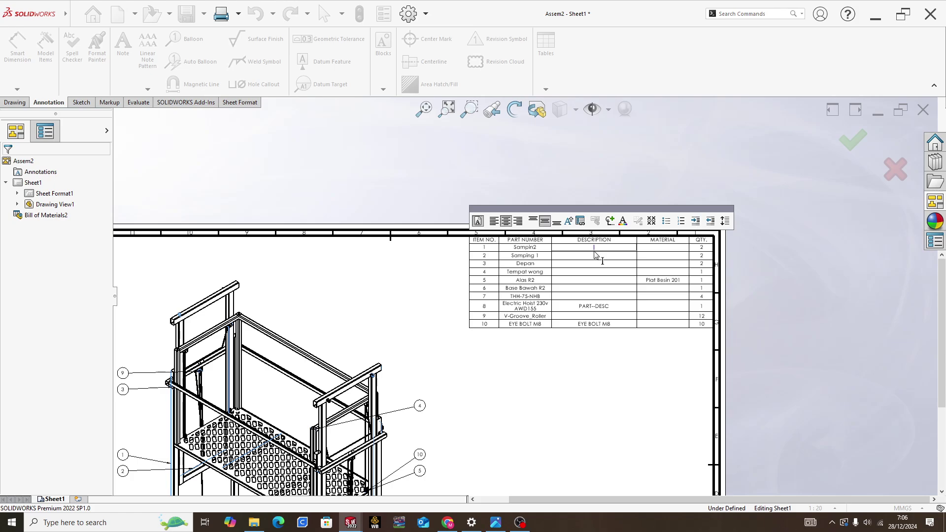
pyautogui.click(649, 250)
pyautogui.doubleClick(652, 249)
pyautogui.click(638, 357)
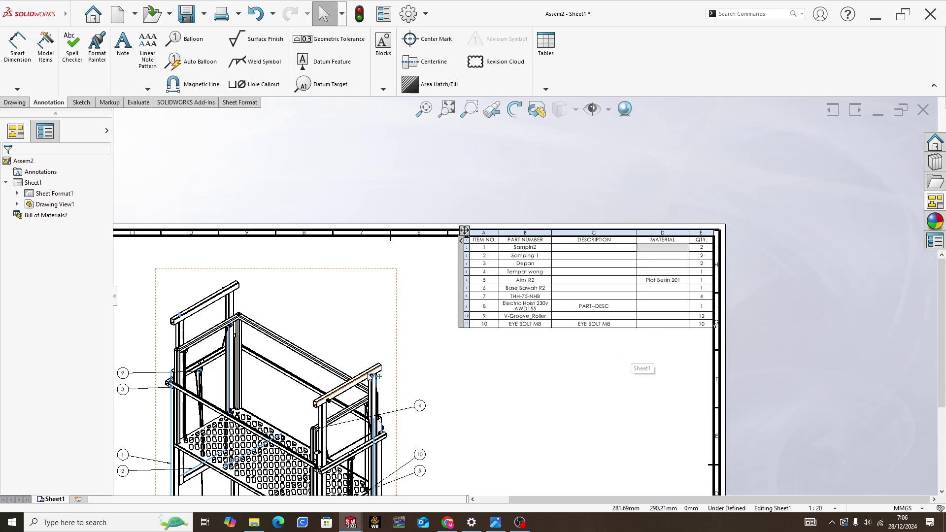
pyautogui.scroll(2, 542, 296)
pyautogui.scroll(2, 517, 306)
pyautogui.scroll(-1, 476, 339)
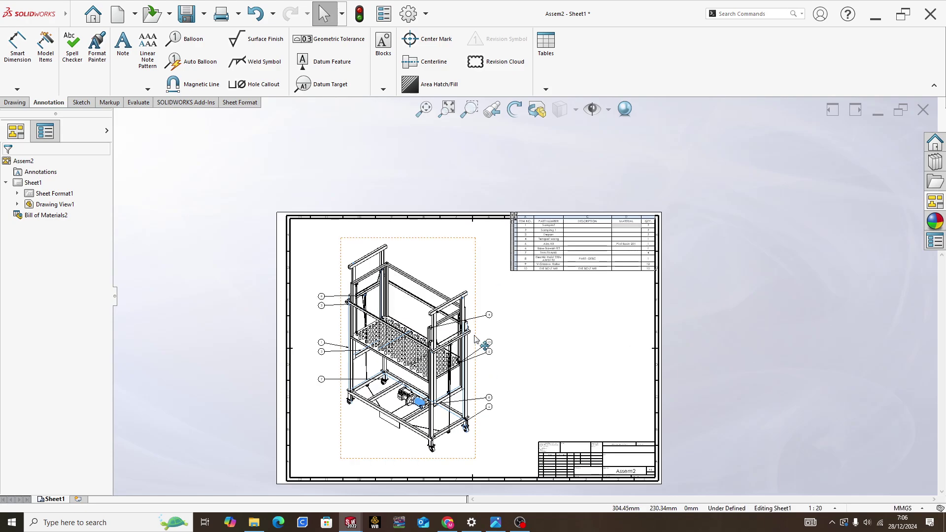
pyautogui.scroll(-1, 475, 339)
pyautogui.scroll(1, 497, 340)
pyautogui.scroll(-1, 534, 321)
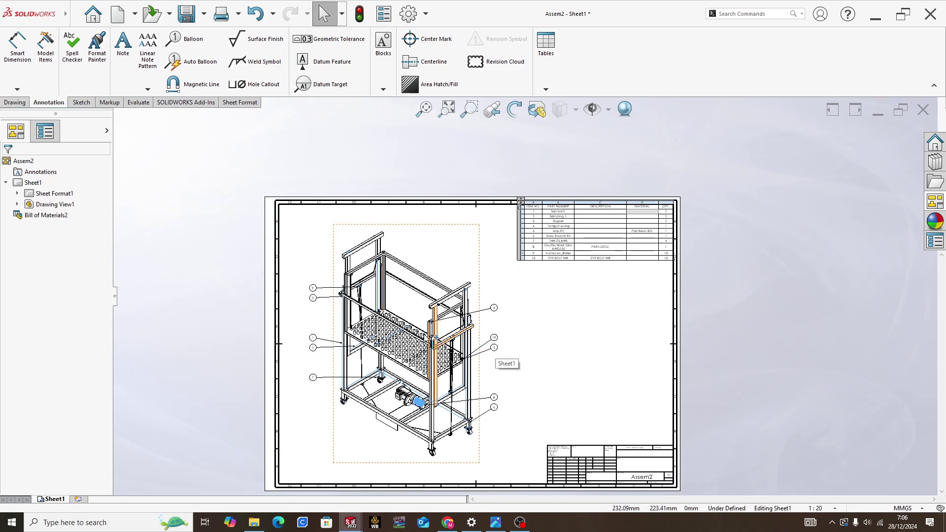
pyautogui.scroll(-1, 517, 384)
pyautogui.scroll(1, 488, 344)
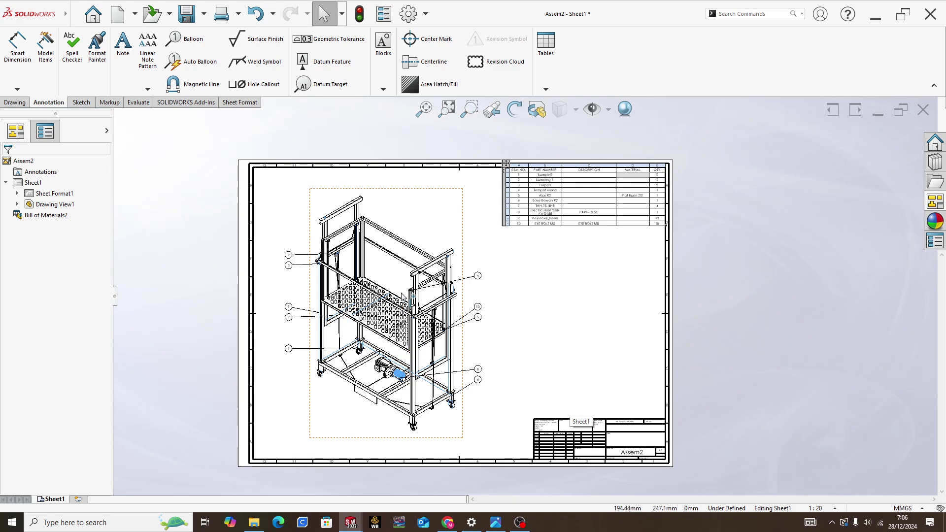
pyautogui.scroll(1, 549, 271)
pyautogui.scroll(-1, 545, 274)
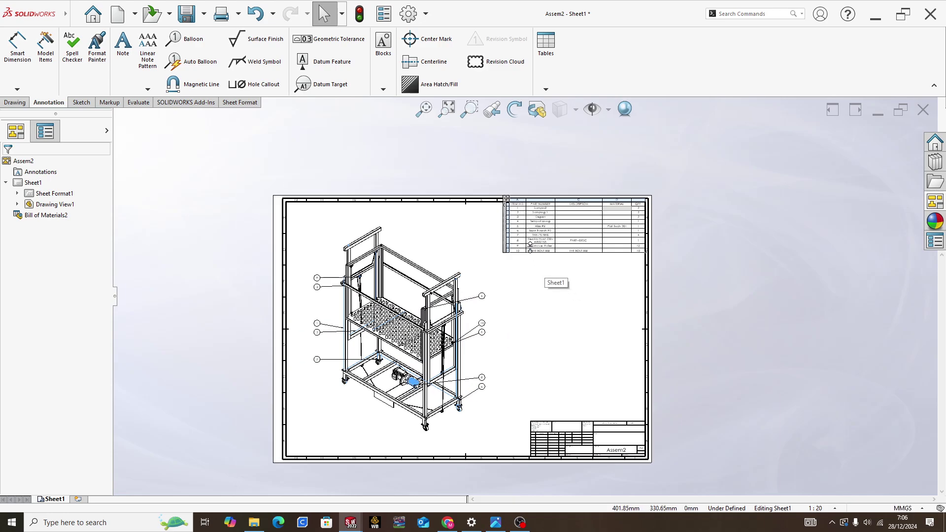
pyautogui.scroll(-2, 493, 303)
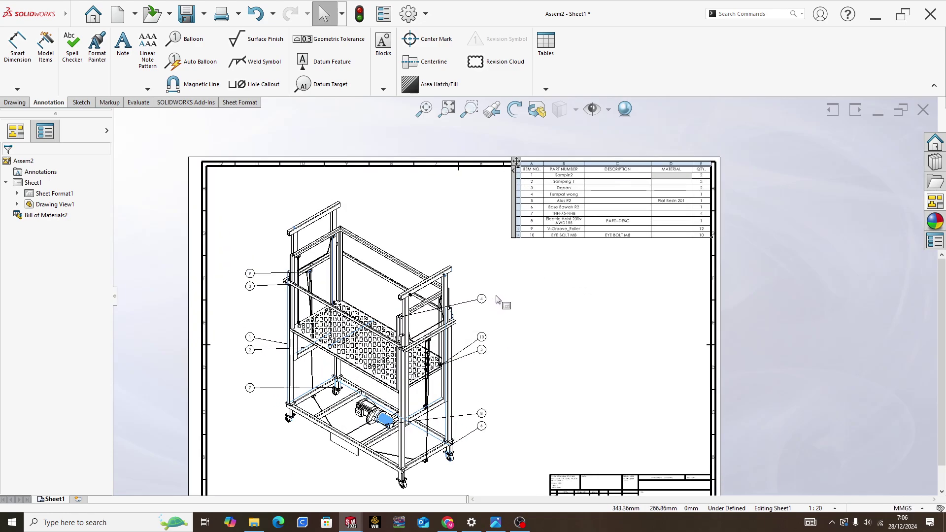
pyautogui.scroll(2, 498, 308)
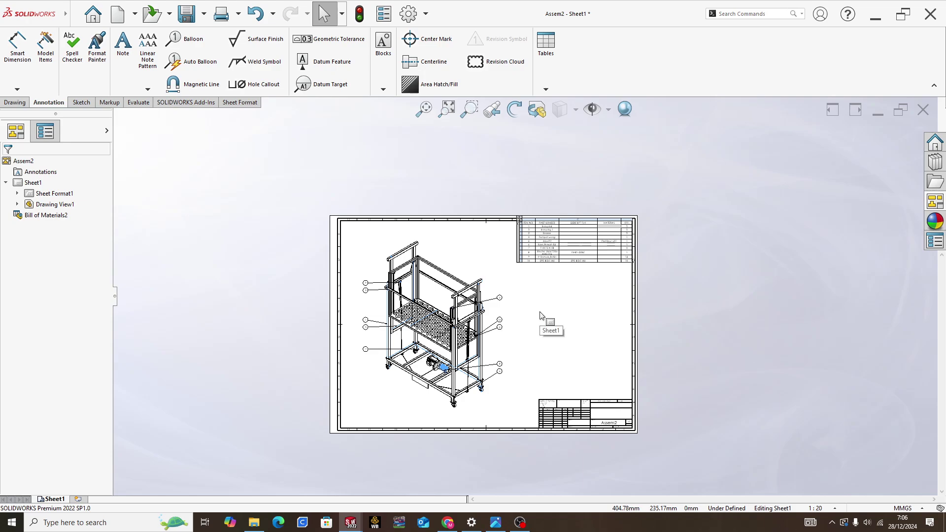
pyautogui.scroll(-1, 540, 316)
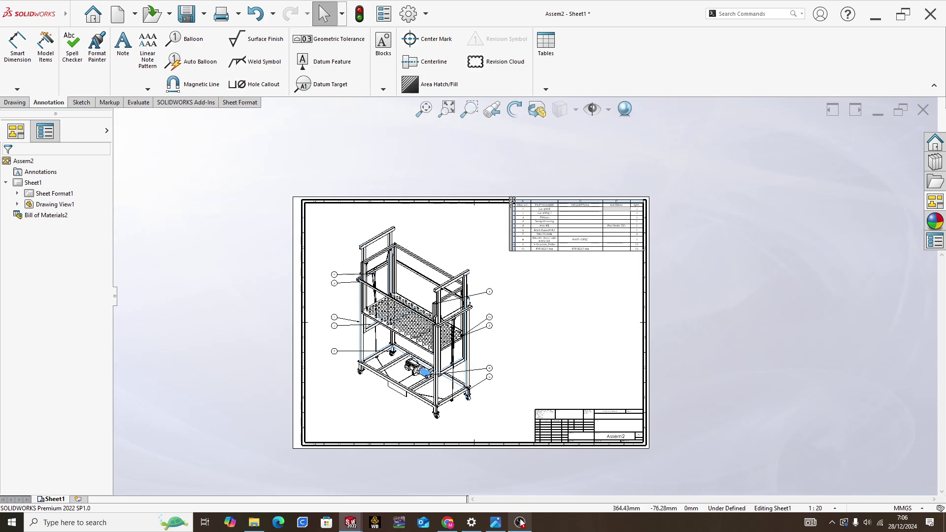